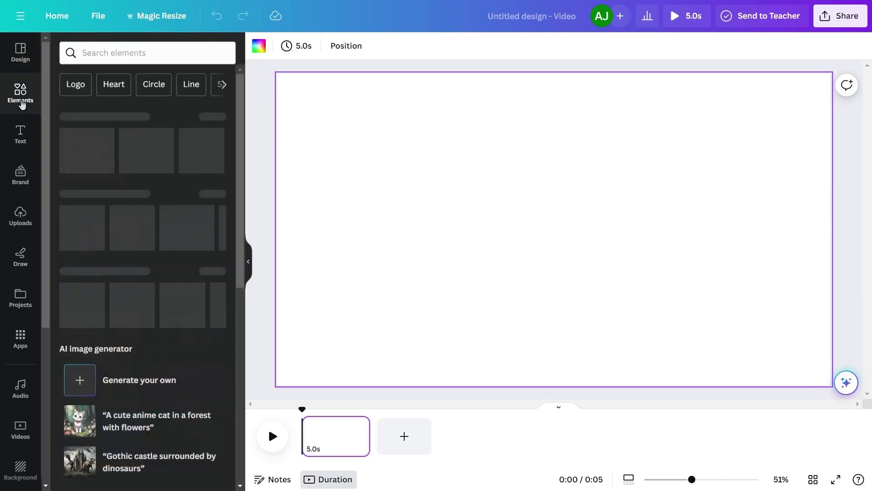
Add a cartoon pizza graphic from a 'pizza' search and enlarge it to fill the page
left_click(140, 54)
type("pi")
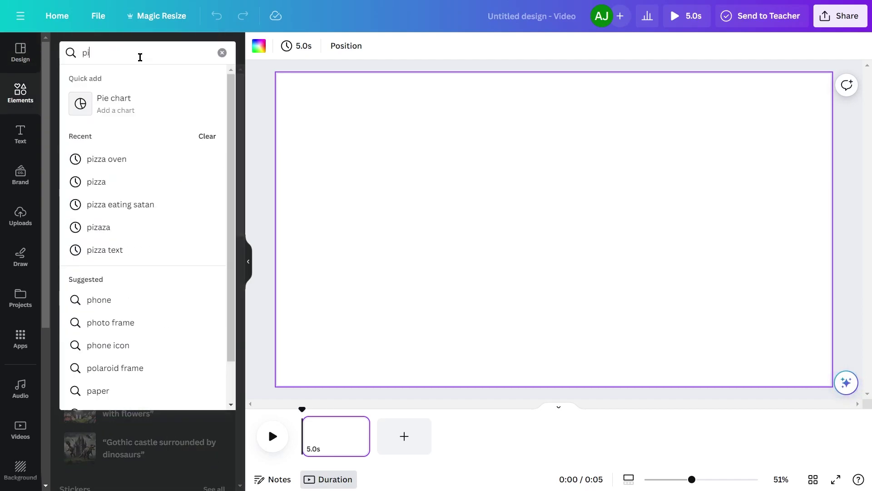
type("zza")
key("Return")
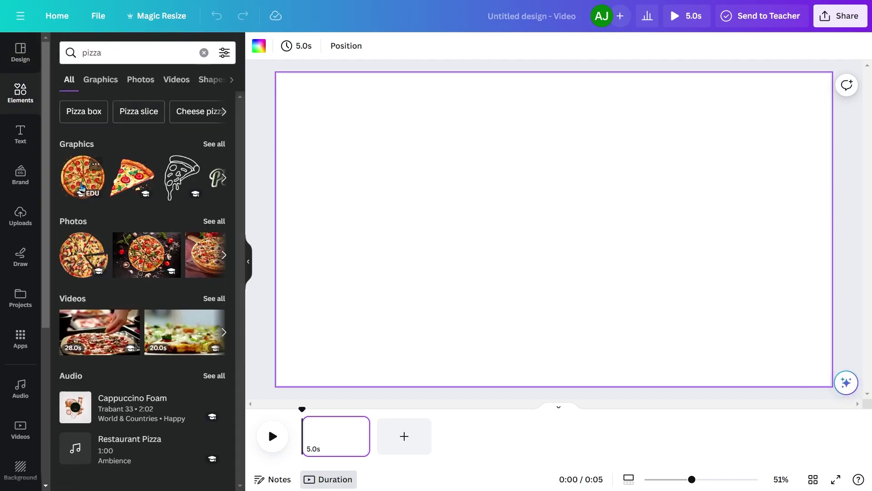
left_click(81, 186)
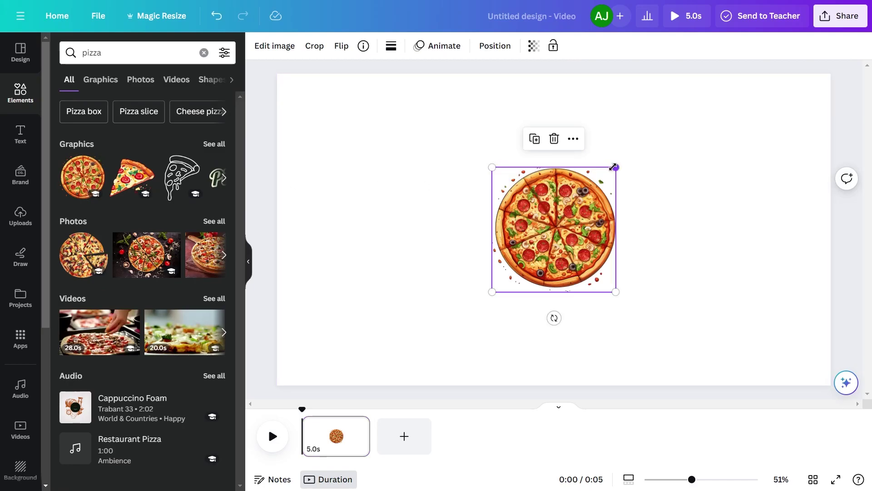
left_click_drag(616, 167, 706, 79)
Duplicate the pizza page into a second page
left_click(758, 190)
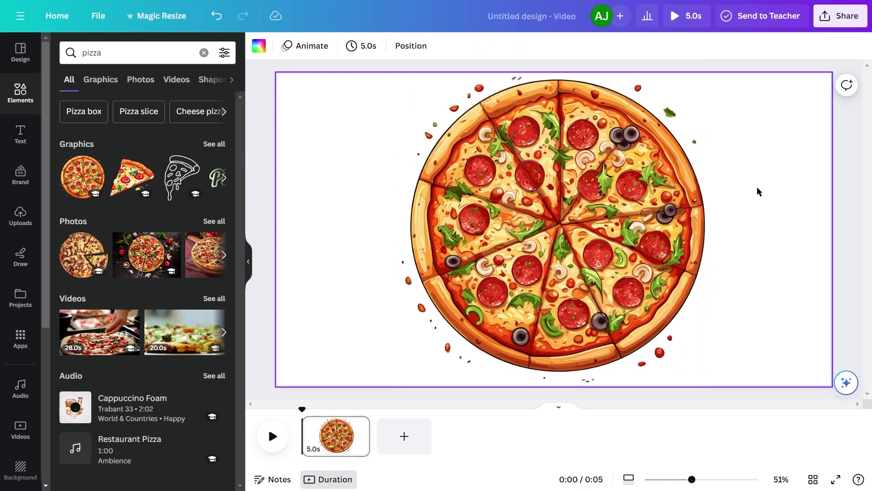
right_click(366, 423)
left_click(435, 247)
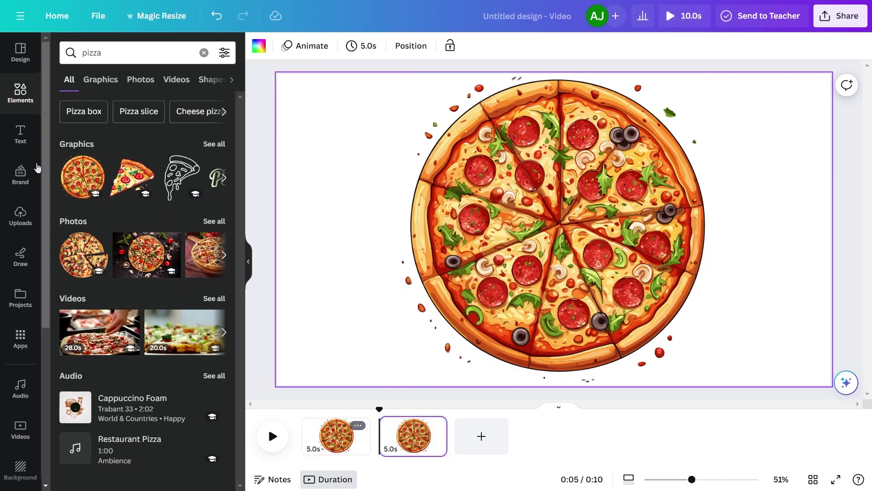
Paint over one pizza slice with a white marker on the second page
left_click(20, 257)
left_click(63, 291)
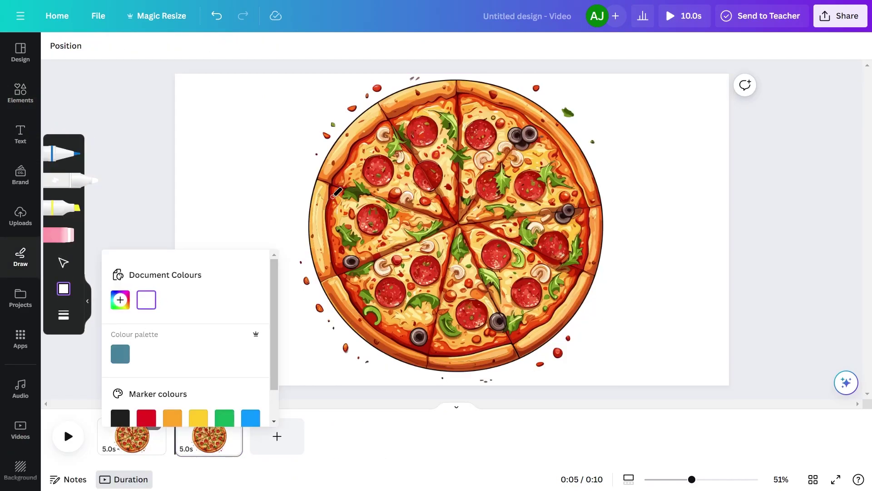
left_click(64, 315)
left_click_drag(333, 303, 343, 293)
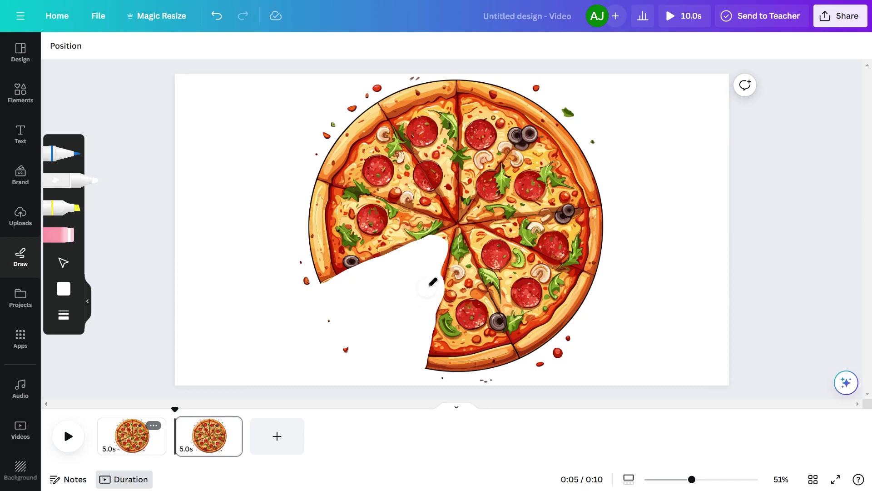
left_click(64, 315)
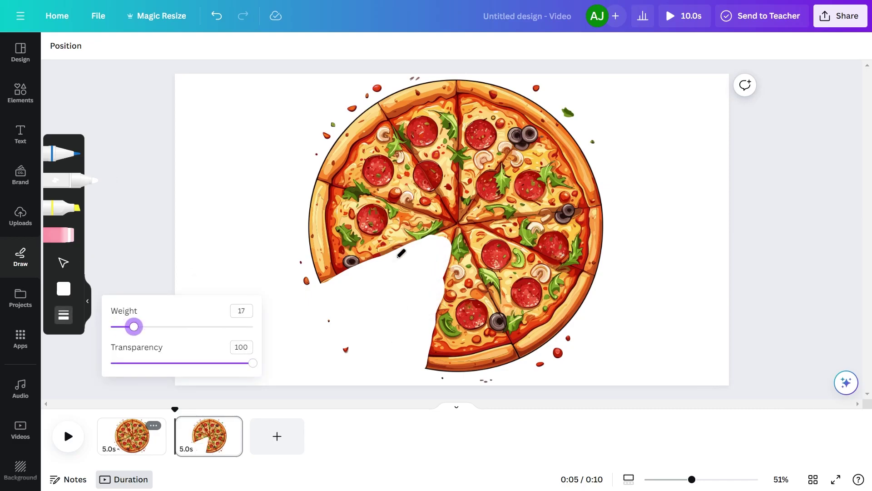
Duplicate the second page with its whited-out slice
left_click(438, 240)
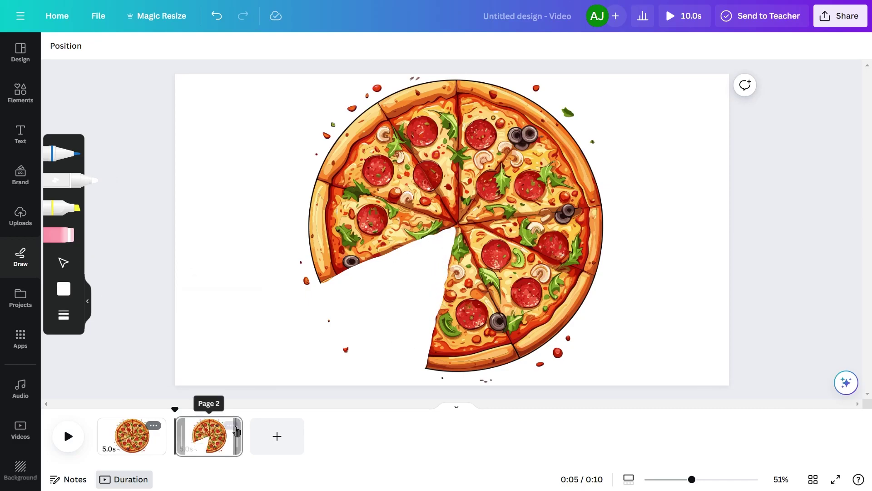
left_click(232, 426)
left_click(295, 254)
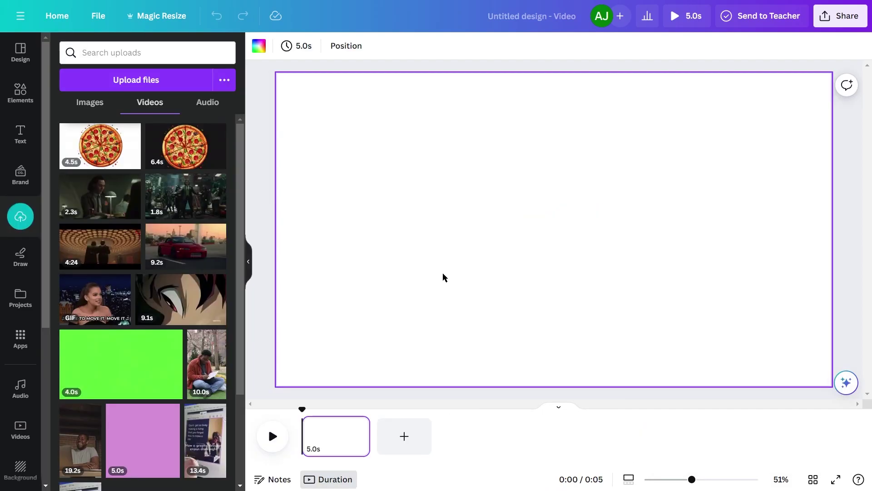
Place the 4.5s pizza video and type 'The only triangle that won't break your heart'
left_click(115, 160)
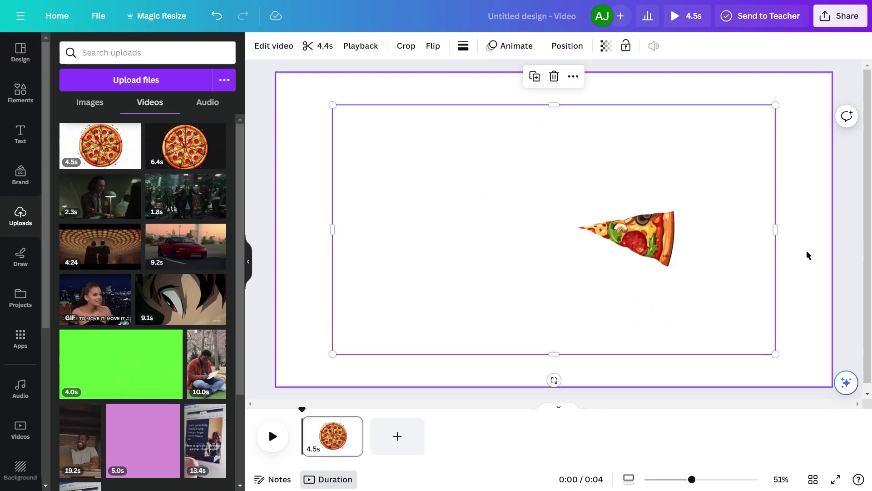
left_click(844, 272)
type("tThe onl")
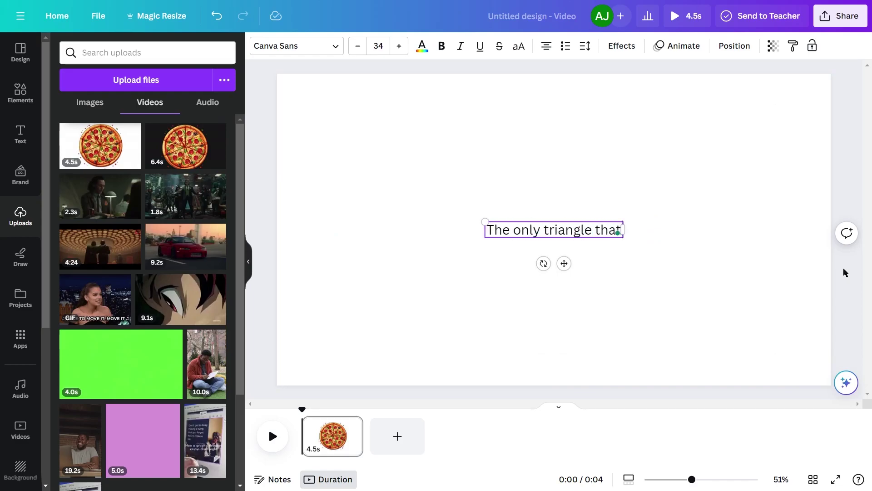
type("eaert")
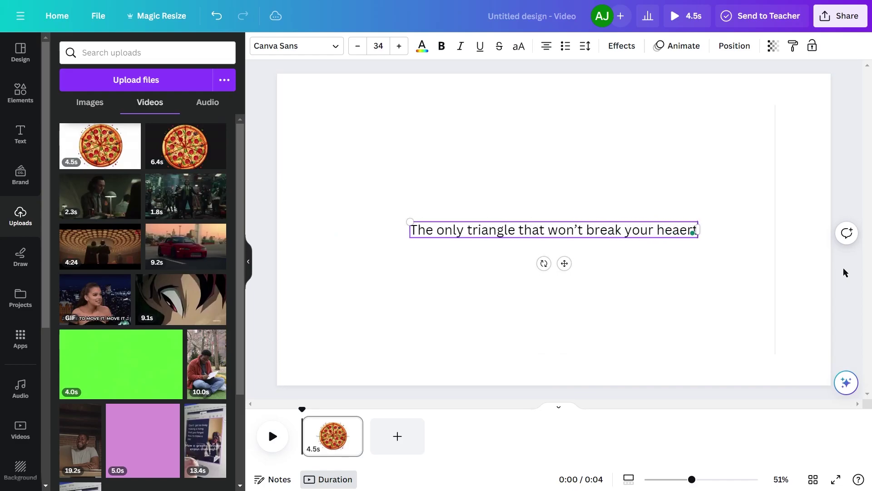
key("BackSpace")
key("BackSpace")
key("BackSpace")
Finish the heading text and restyle it in League Spartan
type("rt")
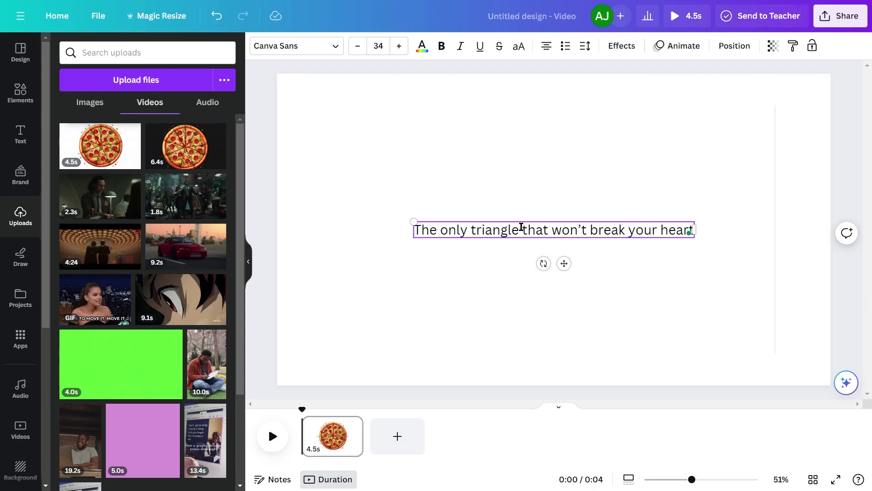
left_click(312, 50)
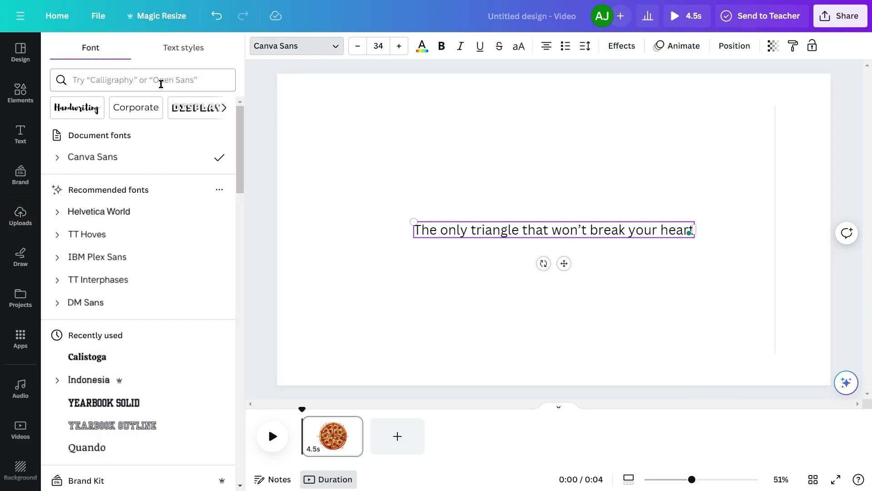
left_click(161, 85)
Turn the page background grey
key("Escape")
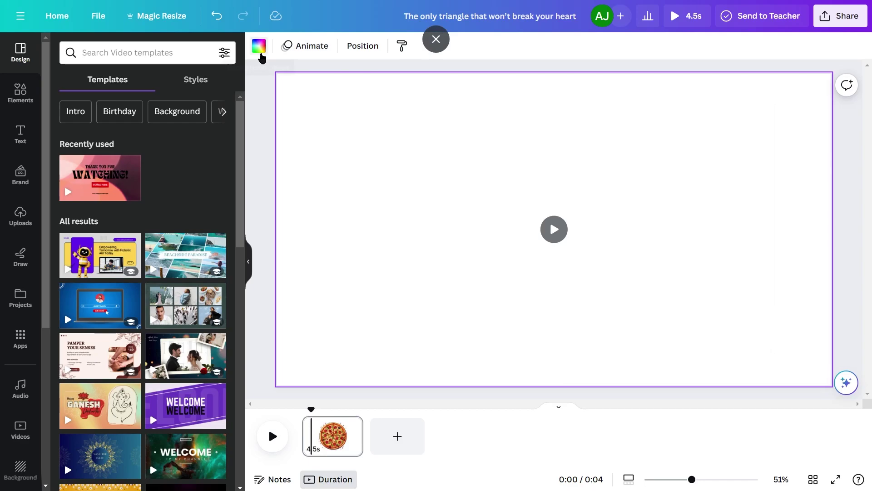
left_click(259, 51)
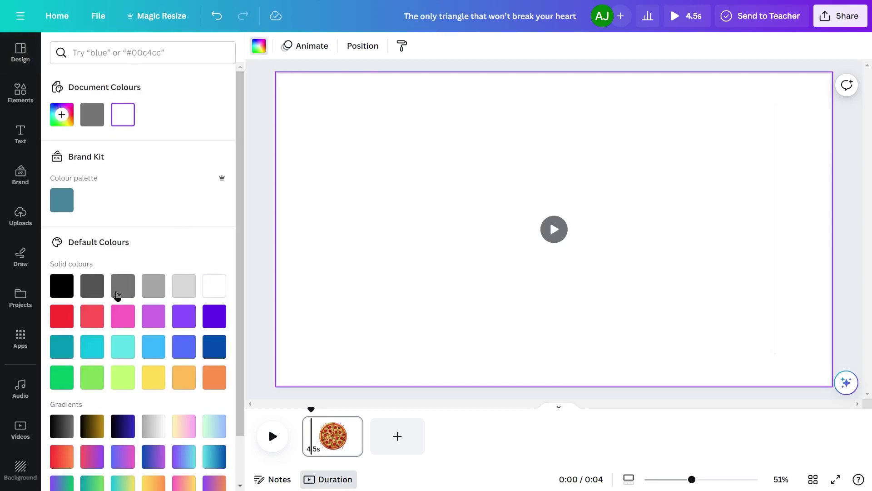
left_click(117, 295)
Remove the pizza video's white background with Background Remover and preview it
left_click(385, 246)
left_click(285, 45)
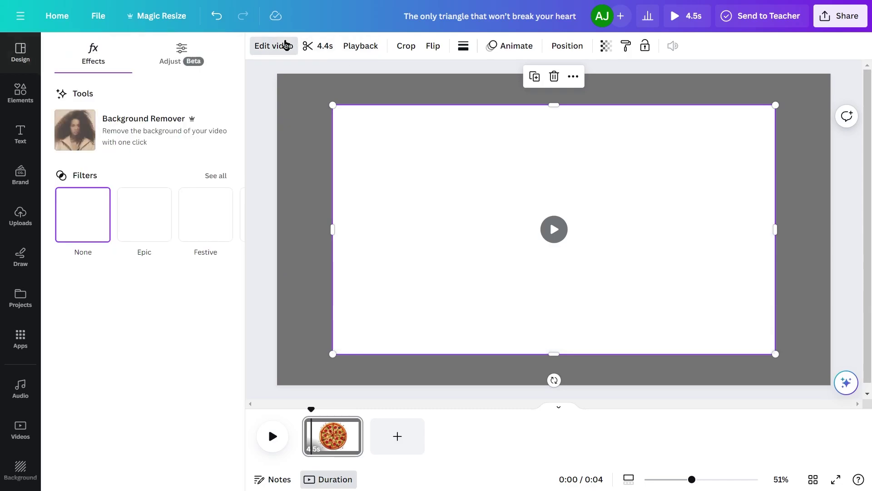
left_click(123, 134)
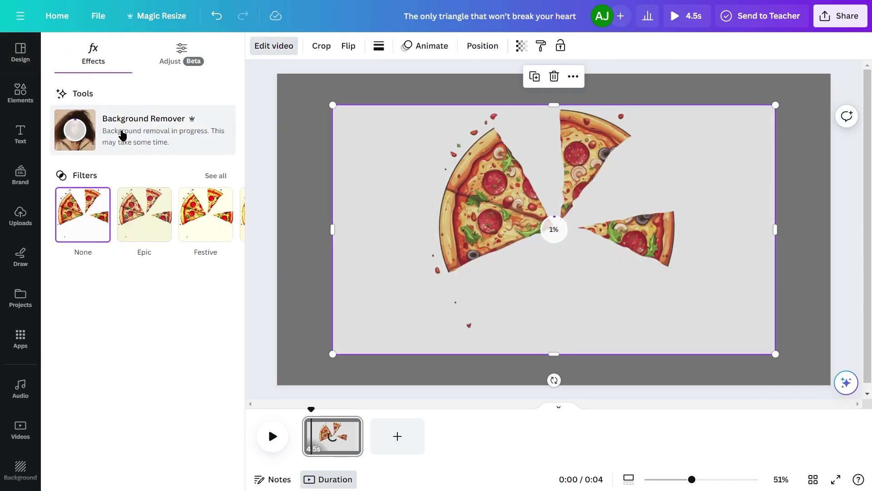
left_click(272, 448)
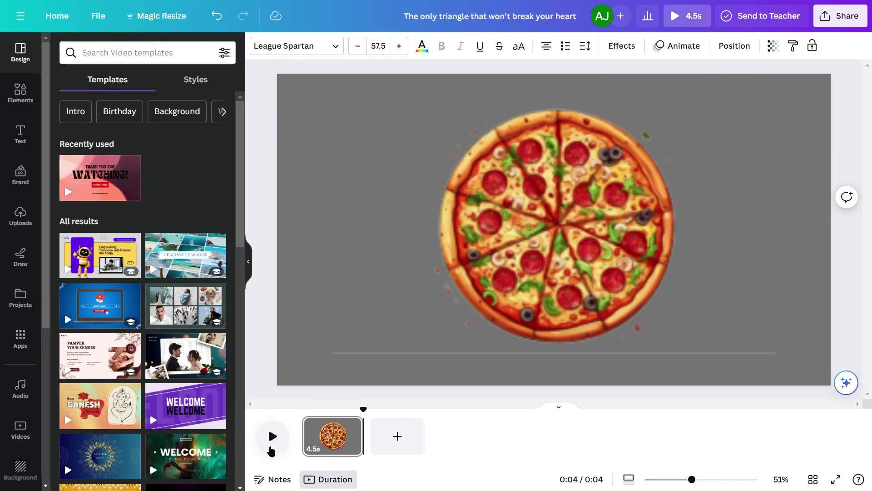
Set the page background to a dark red picked with the eyedropper
left_click(353, 108)
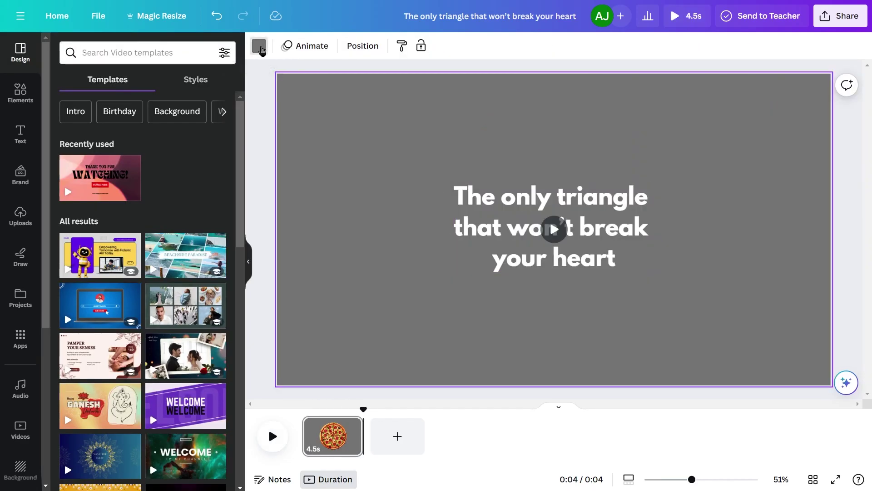
left_click(259, 46)
left_click(60, 119)
left_click(210, 268)
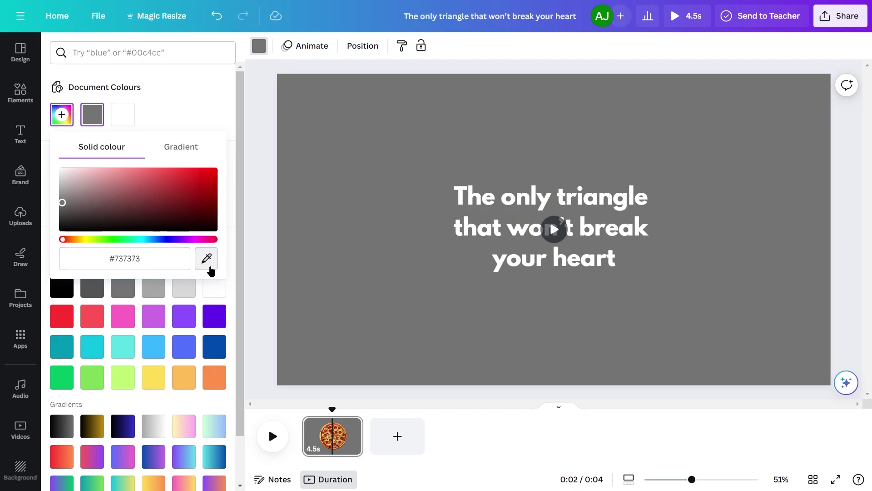
left_click_drag(152, 173, 220, 216)
Colour the heading text orange with a custom colour
left_click(430, 304)
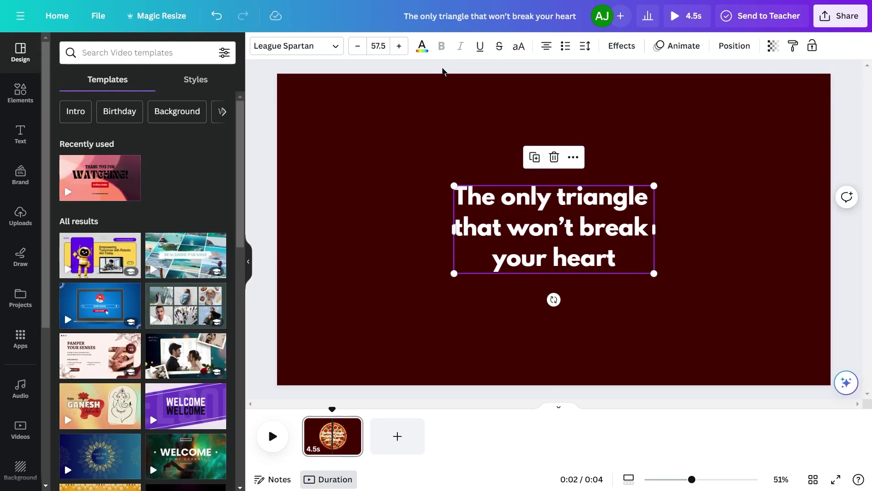
left_click(422, 46)
left_click(62, 114)
left_click(88, 212)
left_click_drag(214, 147, 234, 151)
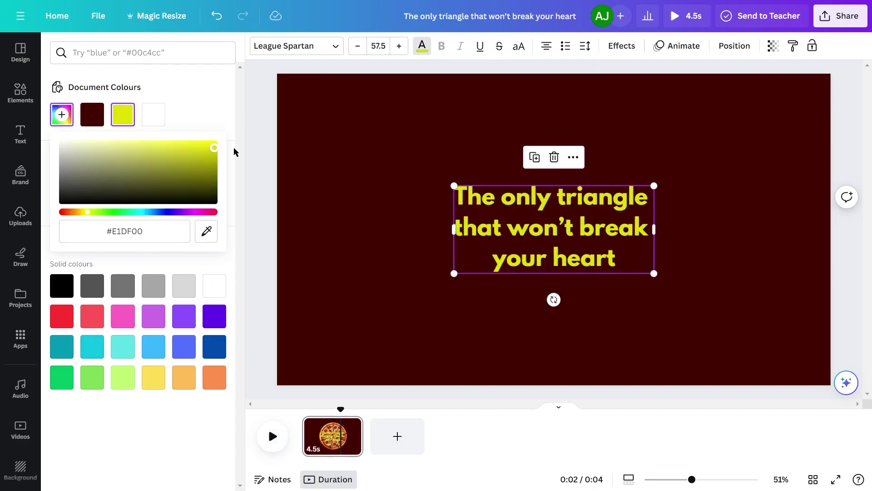
left_click(82, 211)
left_click(216, 142)
Make the words 'triangle' and 'heart' white and preview the page
double_click(605, 196)
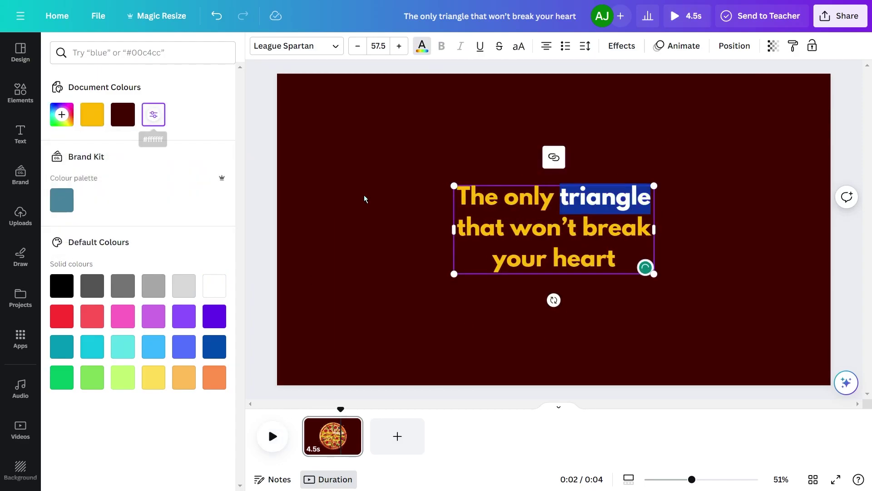
double_click(584, 258)
left_click(154, 114)
left_click(781, 265)
left_click(273, 436)
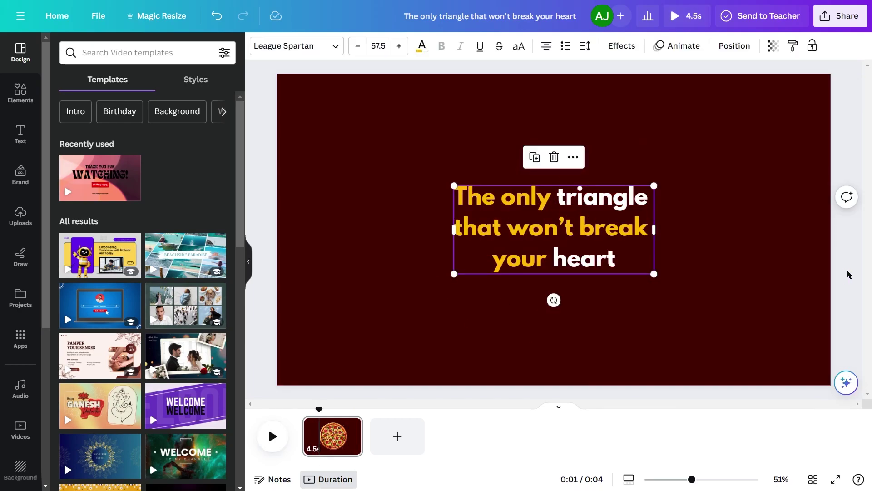
left_click(273, 448)
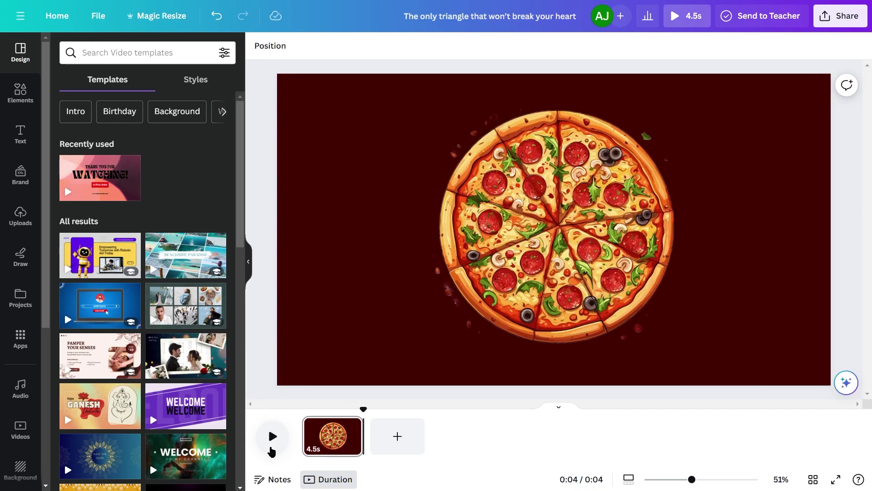
Add a yellow 'pizza oven' sketch with transparency lowered to 11 behind the heading
left_click(21, 93)
type("pizza oven")
key("Return")
left_click(82, 177)
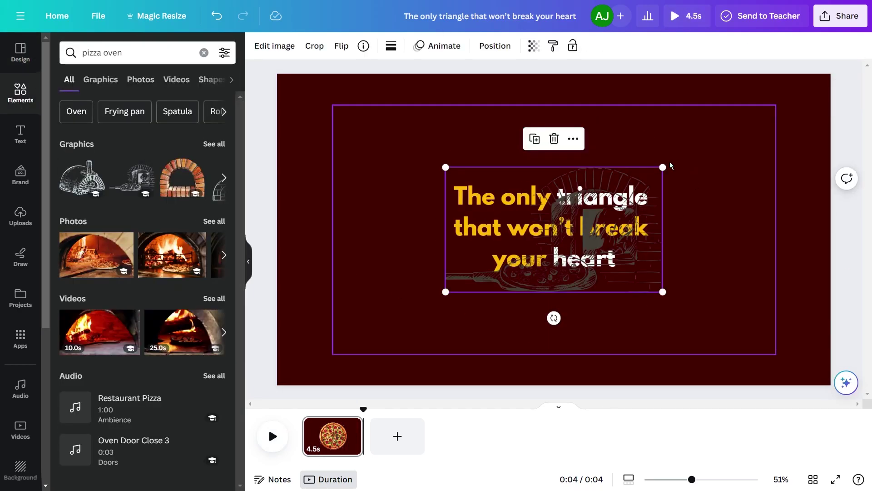
left_click(391, 45)
left_click(154, 114)
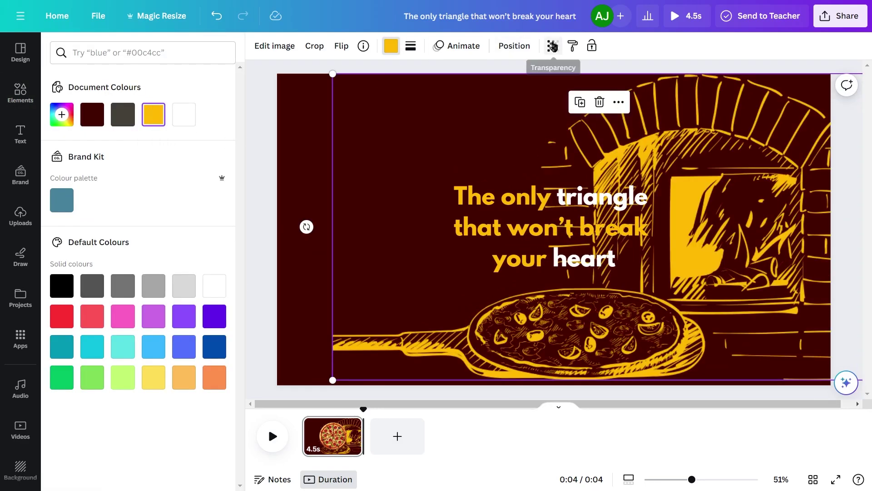
left_click(553, 45)
left_click_drag(553, 91, 457, 91)
left_click(305, 318)
left_click(272, 436)
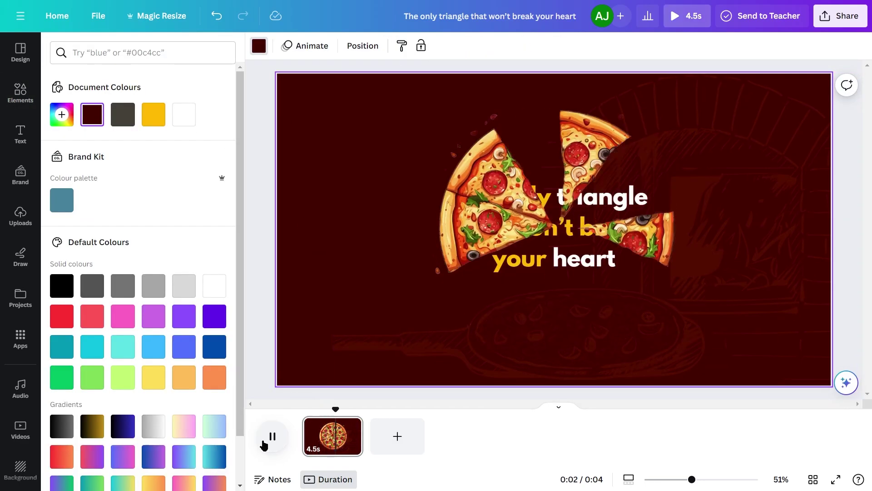
Add a whole pizza graphic and enlarge it to fill the page height
left_click(376, 429)
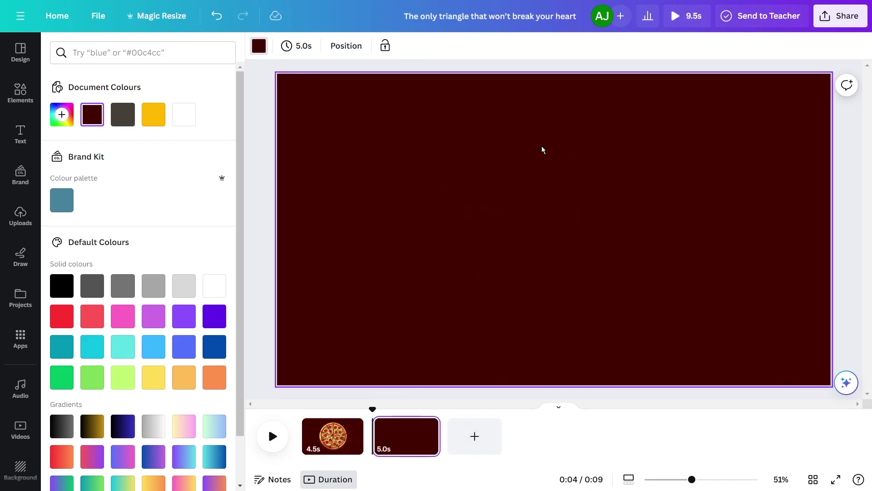
left_click(21, 93)
type("piz")
left_click(95, 125)
left_click(82, 176)
left_click_drag(615, 165, 691, 76)
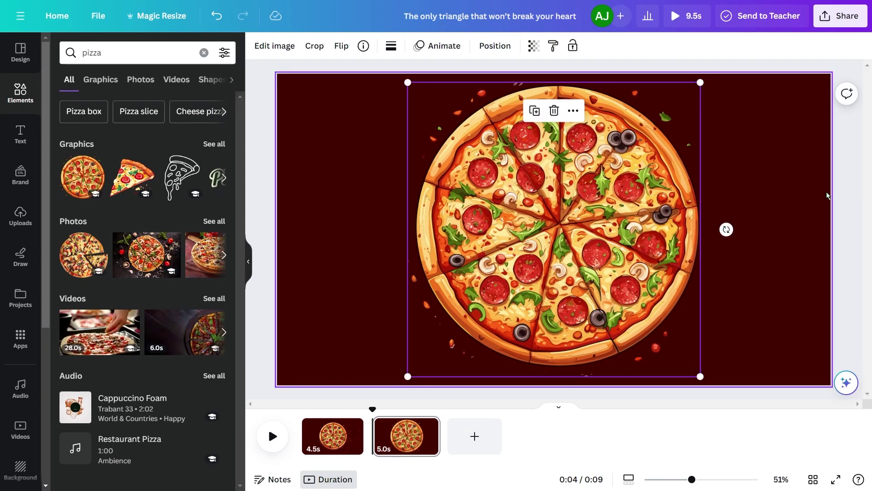
Add big white 'Sooooo...' text with a yellow drop shadow across the pizza
type("tsoo")
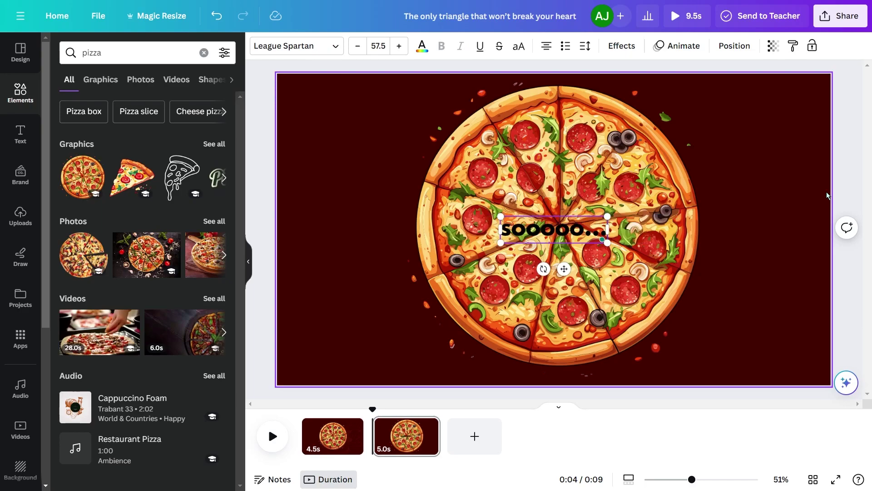
left_click_drag(609, 242, 799, 288)
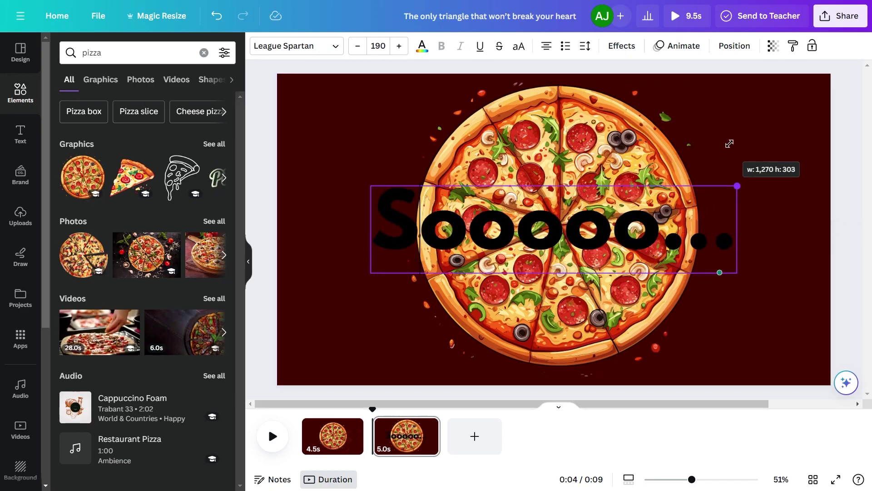
left_click(422, 46)
left_click(183, 118)
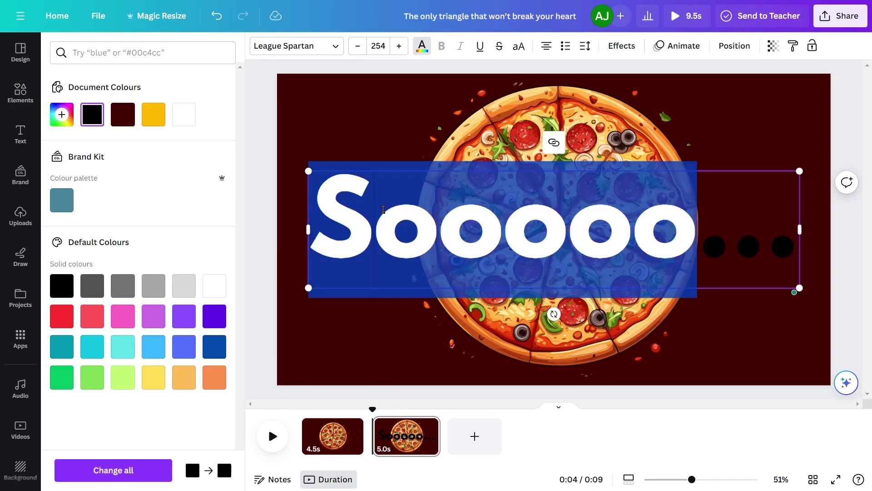
left_click(621, 46)
left_click(129, 110)
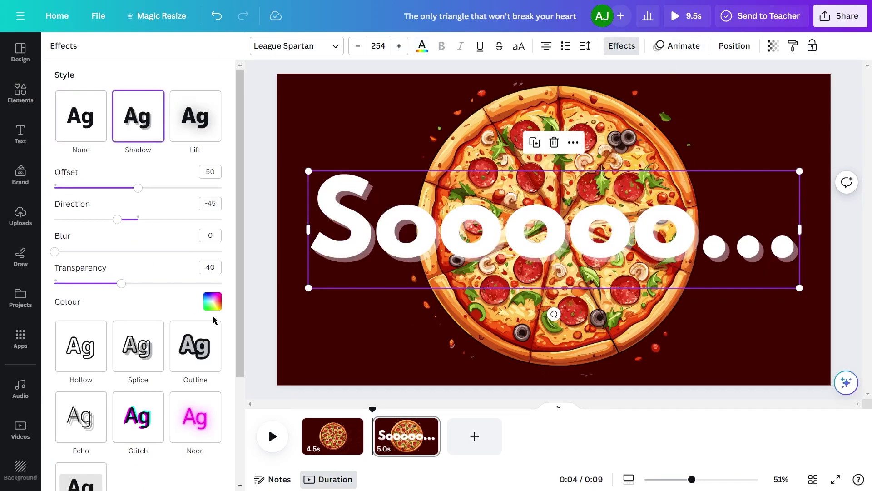
left_click(197, 281)
left_click(112, 130)
left_click(433, 435)
Duplicate page 2 and make the copy's 'Sooooo...' text fully transparent
right_click(433, 435)
left_click(477, 246)
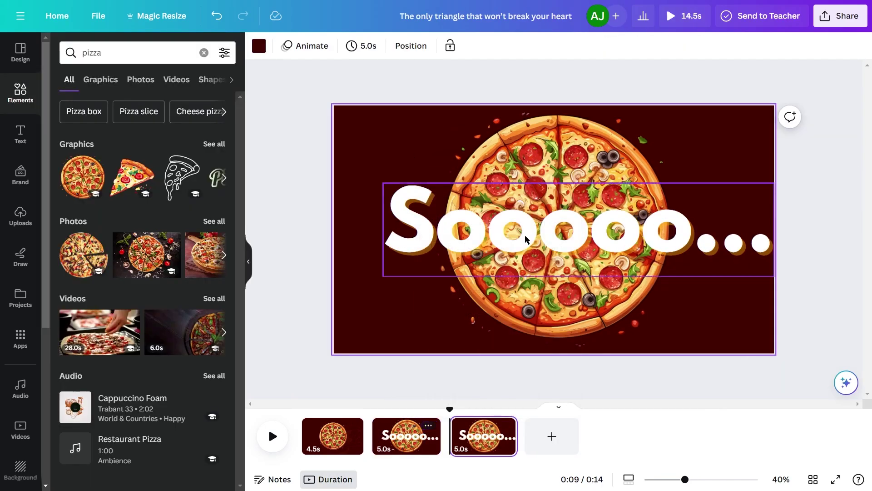
left_click(500, 227)
left_click(773, 46)
left_click_drag(774, 91, 664, 91)
Rotate the pizza about 27 degrees and recentre it on page 3
left_click(572, 163)
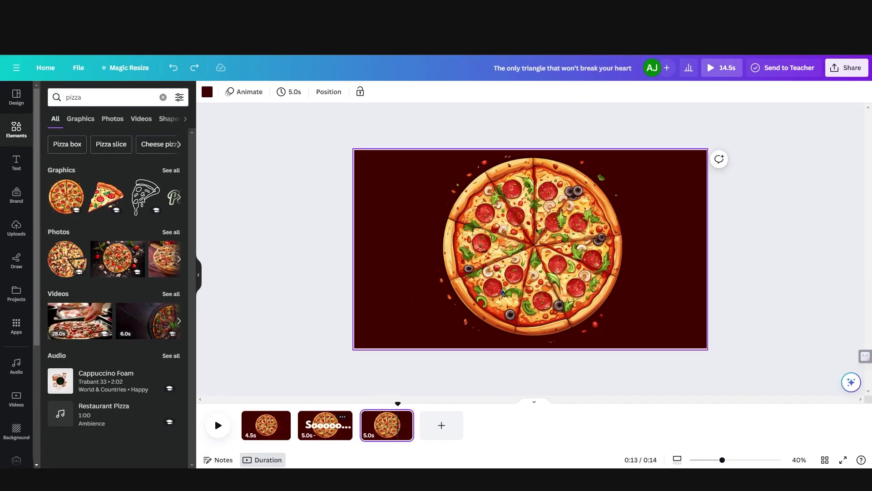
left_click(545, 246)
left_click(544, 196)
left_click_drag(529, 362, 468, 344)
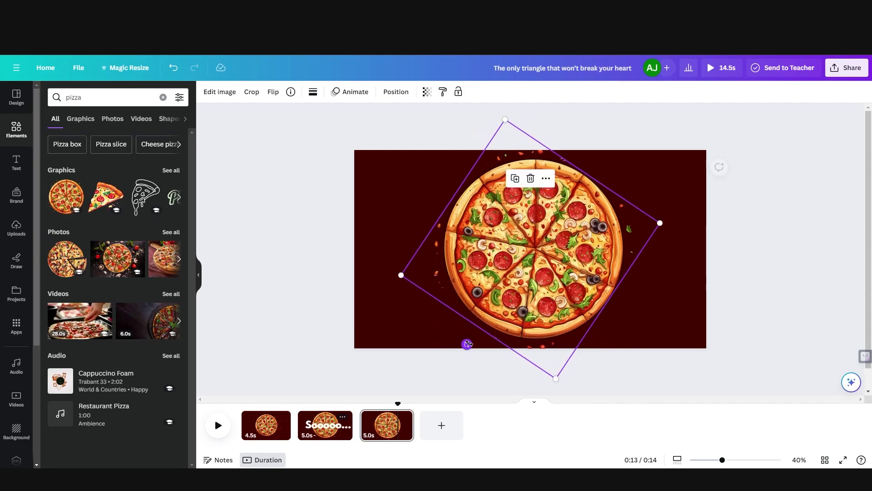
left_click_drag(622, 292, 562, 307)
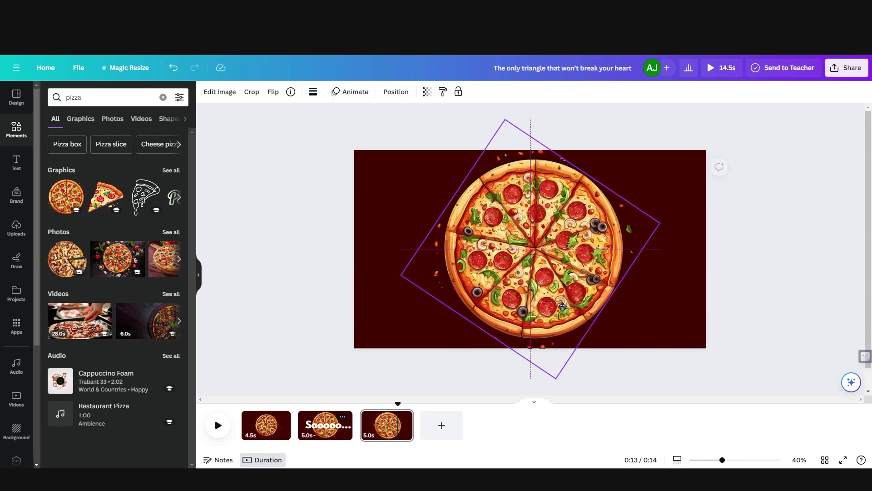
Duplicate page 3 as page 4 and start cropping its pizza from one corner
left_click(404, 417)
left_click(446, 275)
double_click(654, 223)
left_click_drag(656, 220, 615, 298)
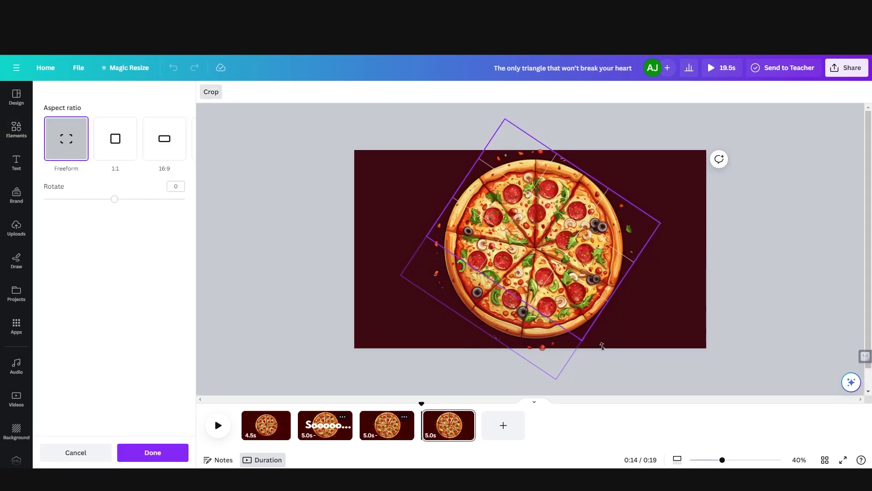
Crop the pizza down to one half and add a melted-cheese graphic
left_click_drag(603, 346, 641, 322)
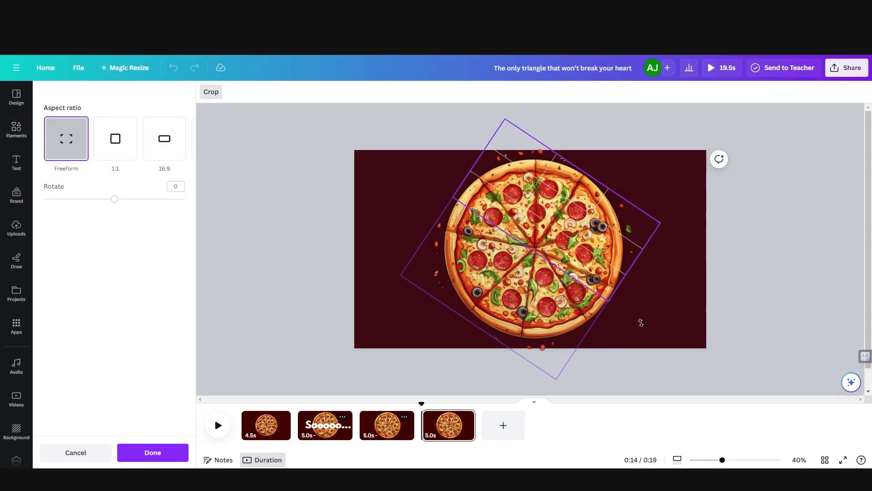
left_click(149, 445)
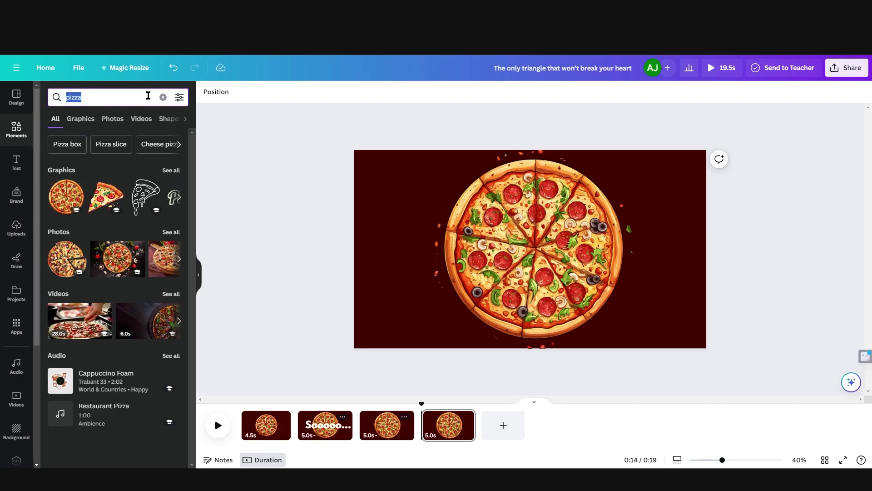
type("cheese")
key("Return")
left_click(80, 118)
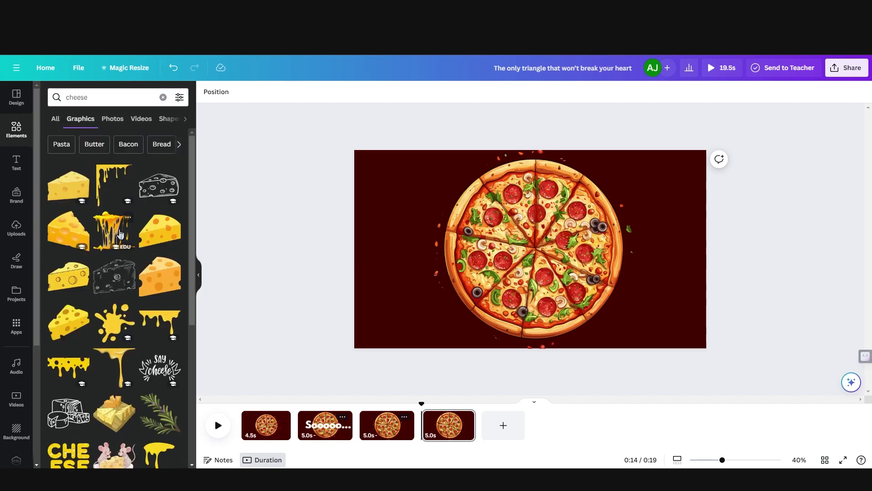
left_click(121, 234)
Rotate the cheese graphic, set its transparency to 0 and send it backward
mouse_move(496, 334)
left_mouse_down()
mouse_move(526, 365)
mouse_move(547, 340)
left_mouse_up()
left_click(404, 92)
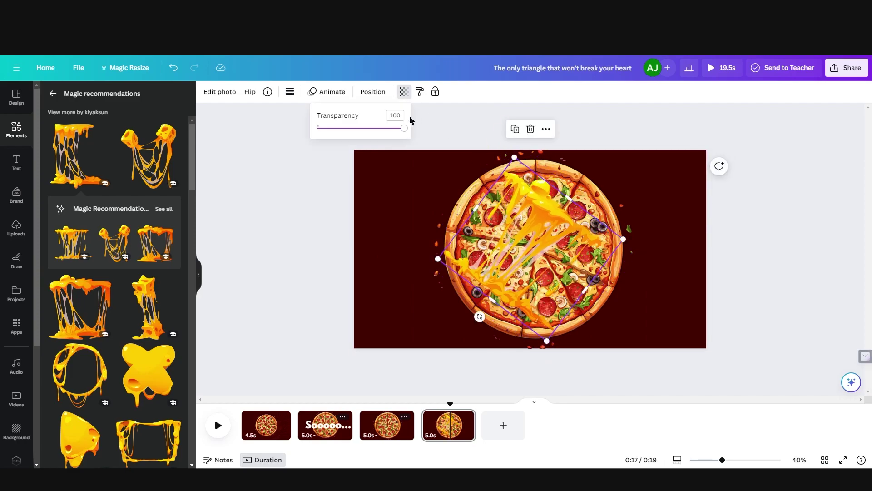
type("0")
left_click(373, 92)
left_click_drag(171, 177, 144, 249)
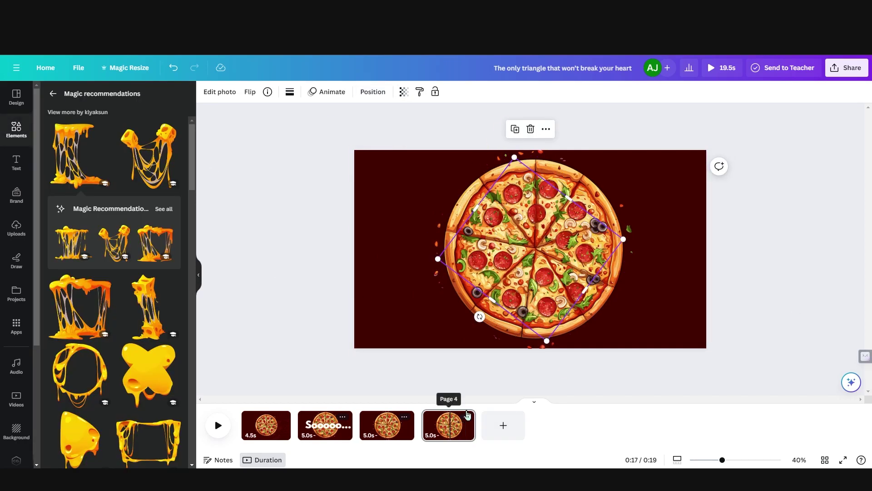
Duplicate page 4 as page 5 and shift the upper pizza half up-right
left_click(466, 417)
left_click(509, 273)
mouse_move(573, 227)
left_mouse_down()
mouse_move(646, 190)
mouse_move(541, 248)
left_mouse_up()
Reveal and enlarge the cheese, stretching it between the separated pizza halves
left_click(597, 198)
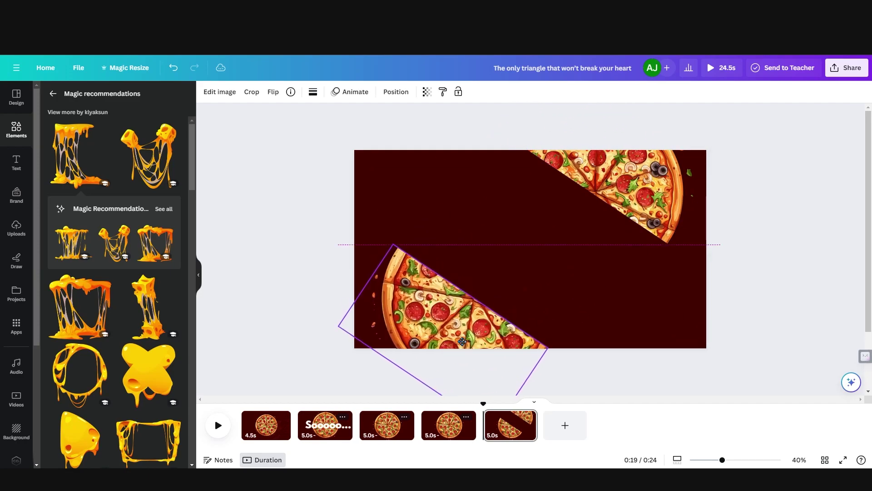
left_click(404, 92)
left_click_drag(391, 132, 419, 132)
left_click_drag(623, 239, 668, 254)
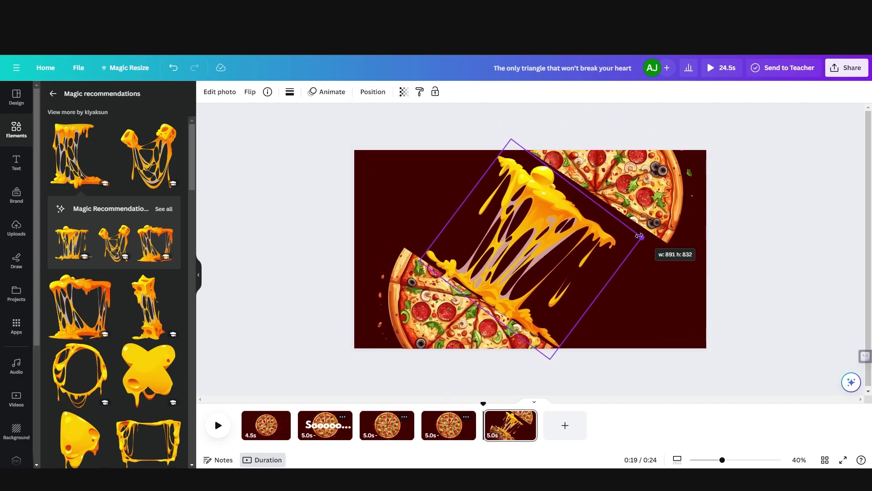
left_click_drag(620, 197, 592, 218)
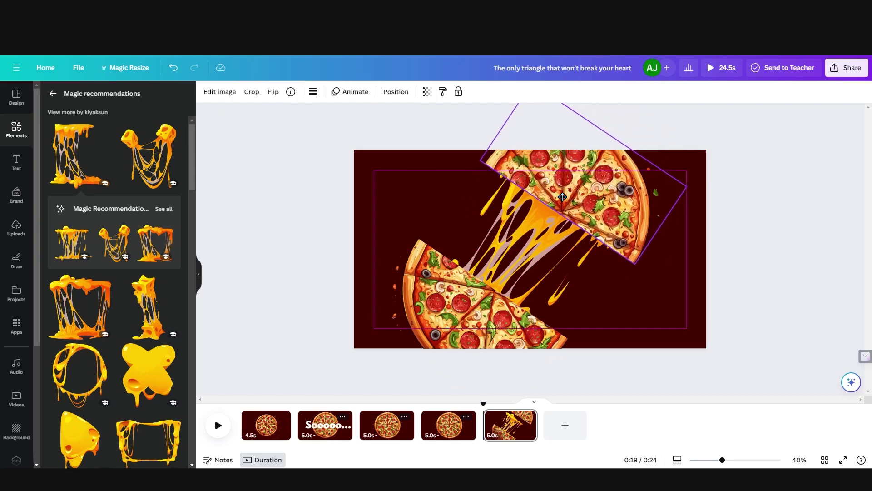
left_click(758, 285)
left_click(534, 248)
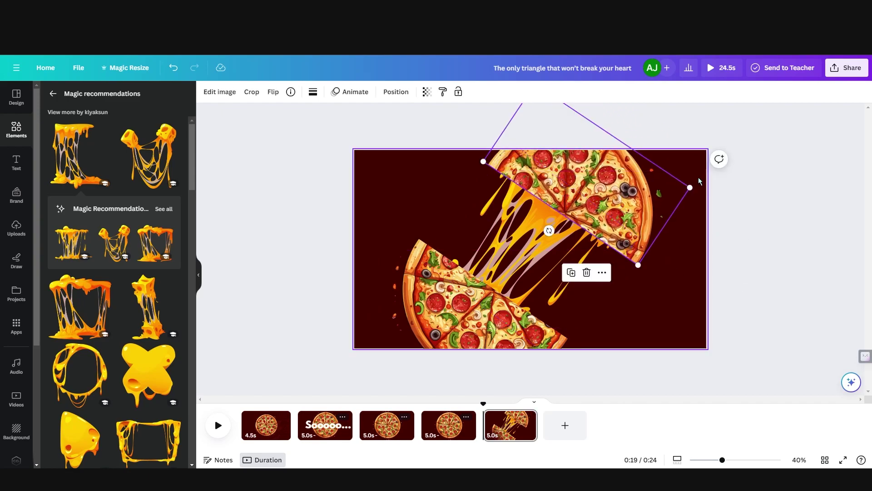
Add large white 'CHEEZYYY' text with a dark red (#440000) drop shadow
left_click(745, 253)
type("tcheezyyy")
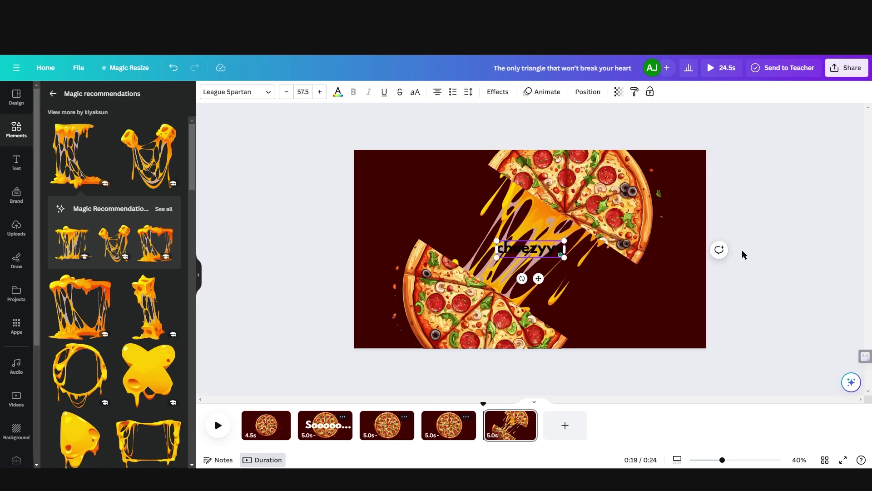
left_click_drag(570, 257, 653, 274)
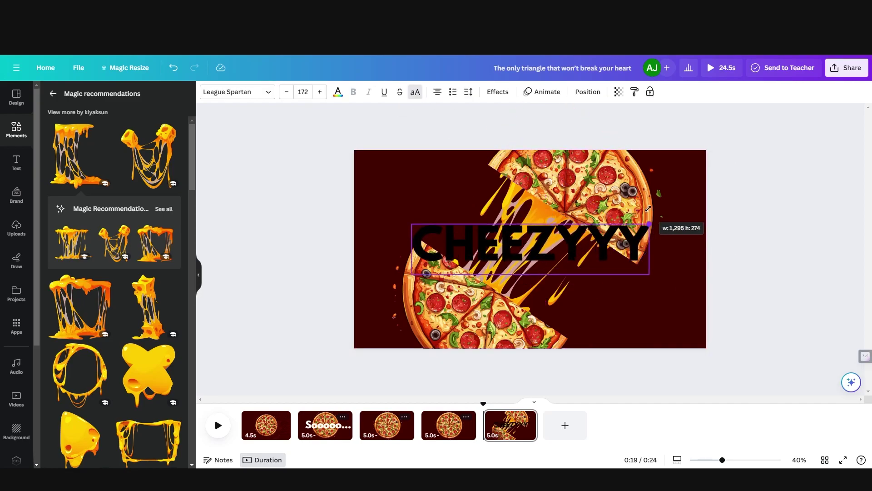
left_click(338, 91)
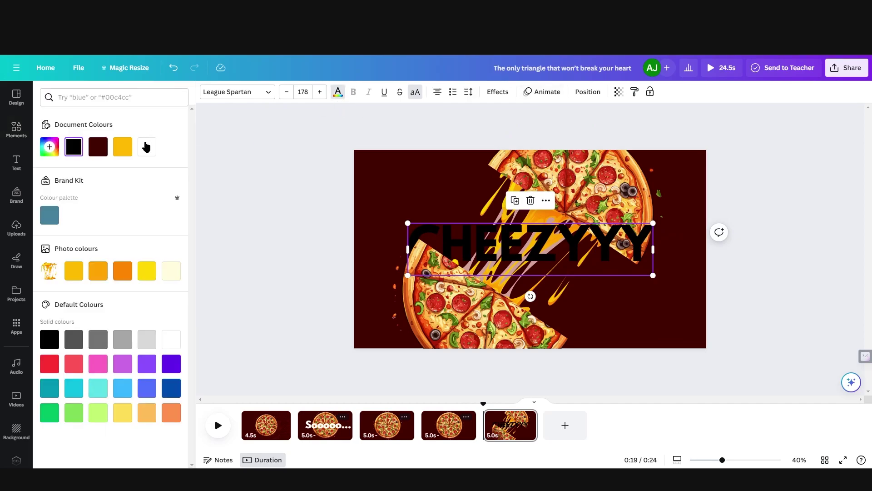
left_click(164, 338)
left_click(497, 92)
left_click(110, 146)
left_click(169, 296)
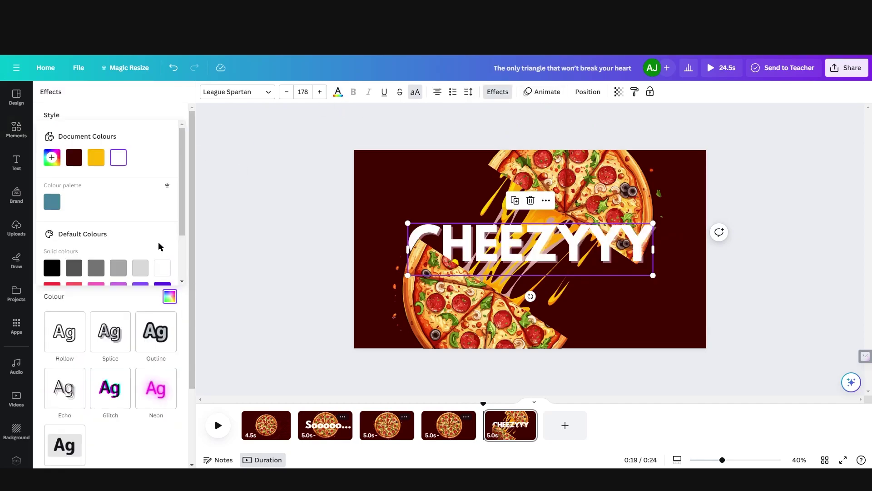
left_click(78, 160)
left_click(78, 160)
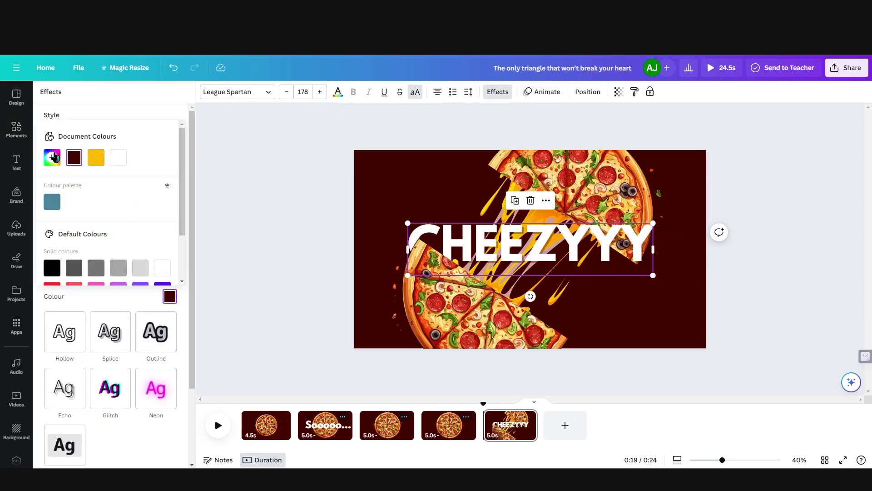
left_click(775, 291)
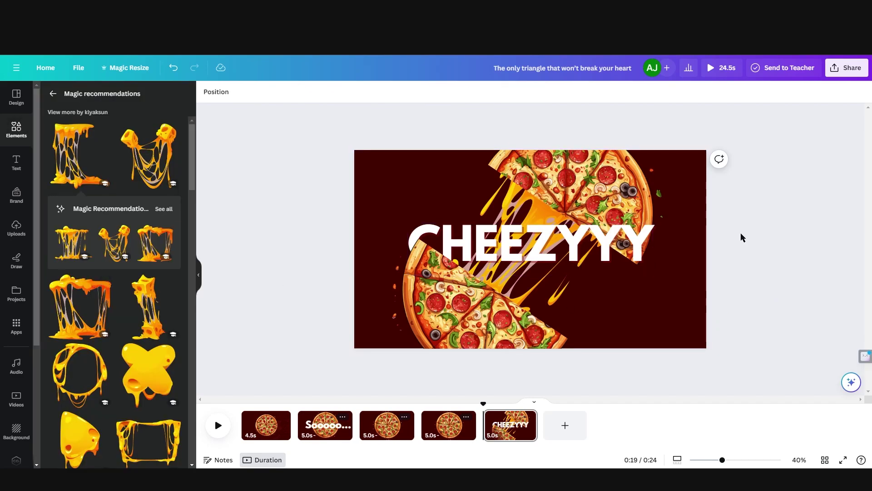
mouse_move(74, 154)
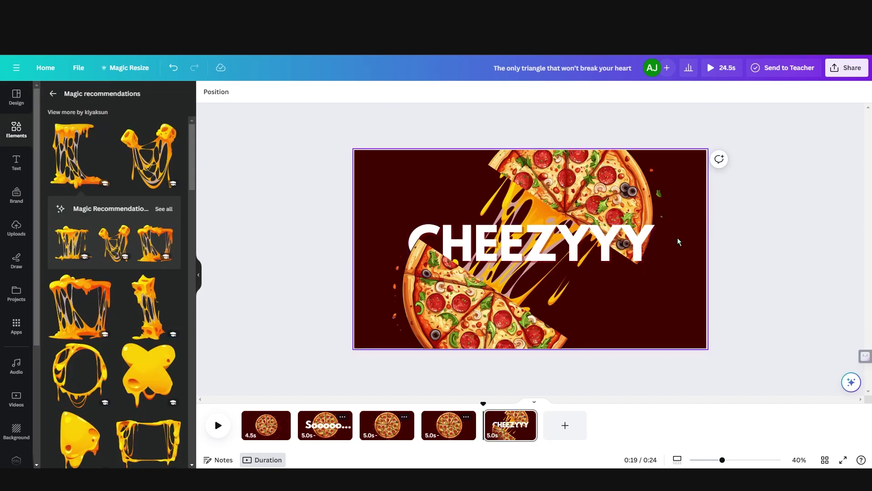
Add a dripping-cheese element and move it up above the page
left_click(679, 243)
scroll(81, 384, "down", 5)
left_click(81, 395)
left_click_drag(557, 308, 520, 134)
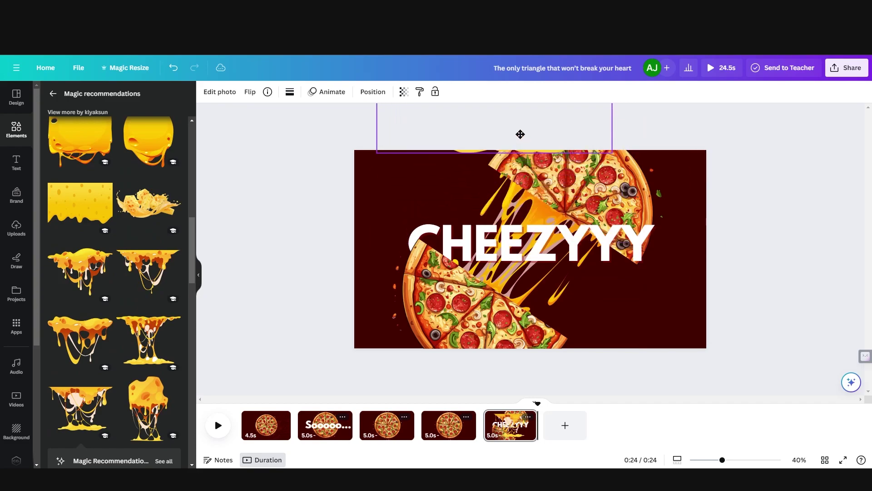
Duplicate page 5 as page 6 and enlarge the cheese to cover the page
left_click(527, 417)
left_click(578, 273)
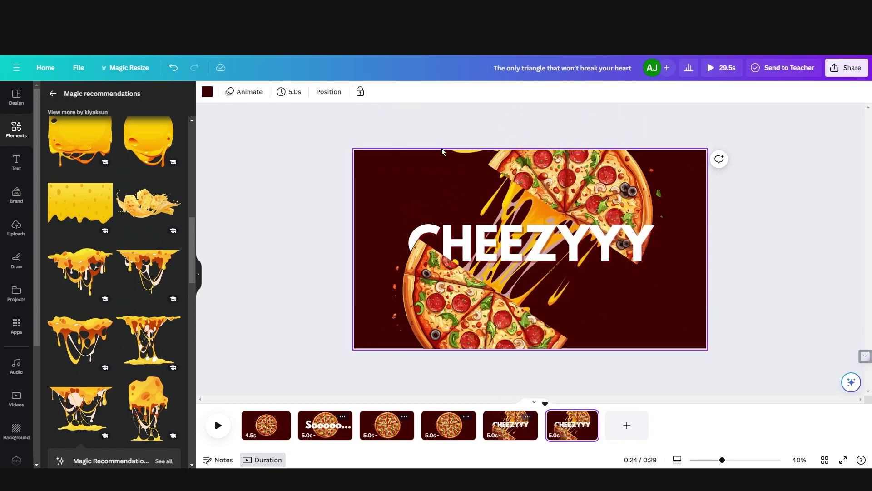
left_click_drag(609, 153, 853, 317)
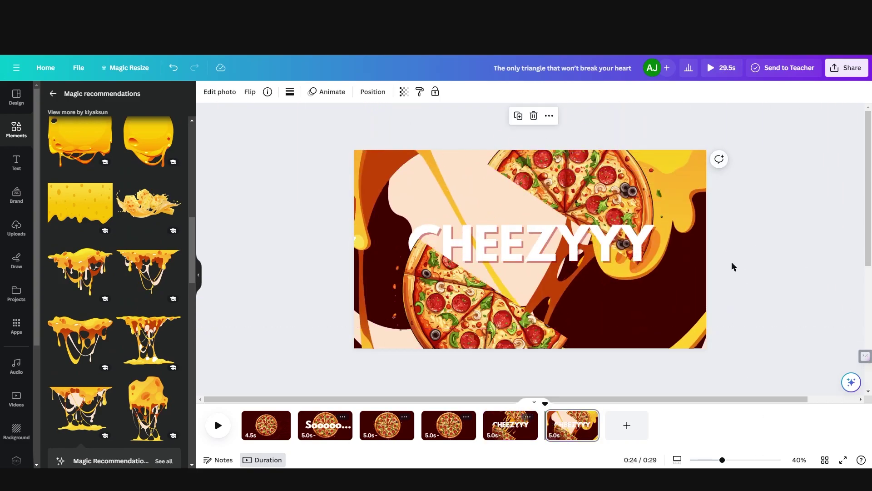
mouse_move(732, 262)
left_mouse_down()
mouse_move(646, 312)
mouse_move(638, 286)
left_mouse_up()
Duplicate the page as page 7 and slide the cheese covering down
right_click(625, 280)
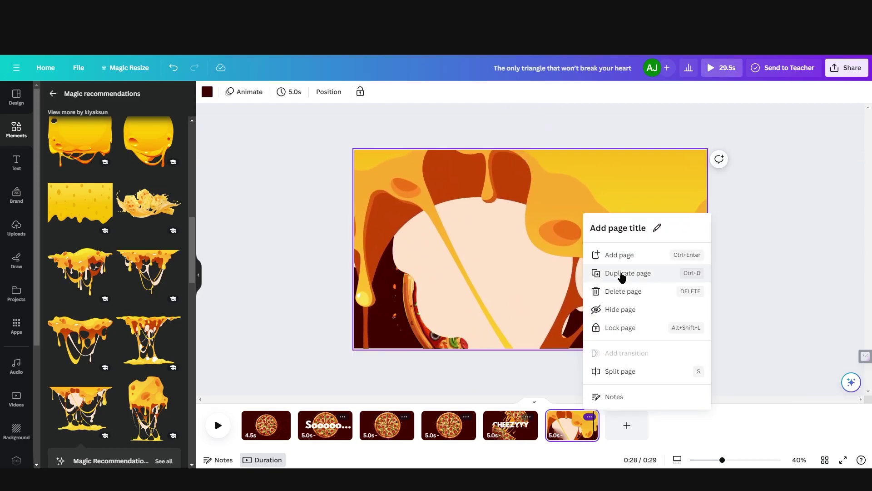
left_click(621, 274)
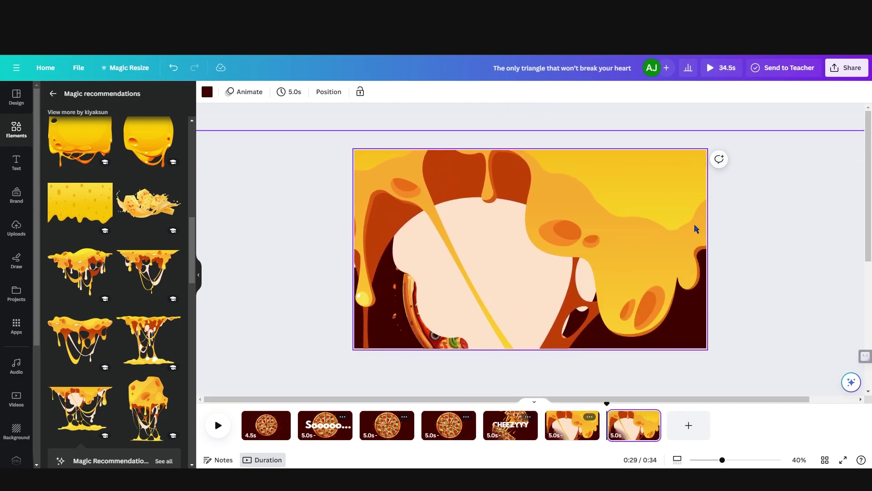
mouse_move(634, 425)
mouse_move(639, 258)
left_mouse_down()
mouse_move(710, 367)
mouse_move(700, 364)
left_mouse_up()
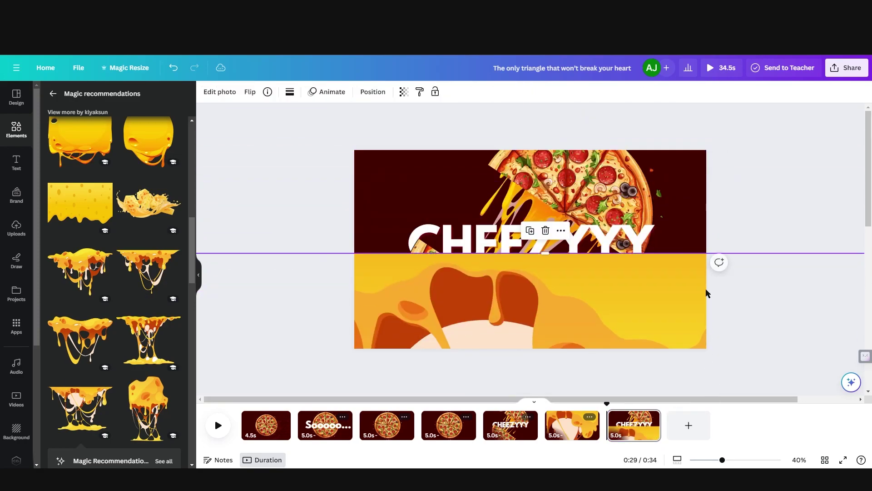
left_click(404, 92)
Clear the page and add uppercase 'JUST THE RIGHT BLEND OF' text at the upper left
left_click_drag(357, 136, 509, 294)
key("Delete")
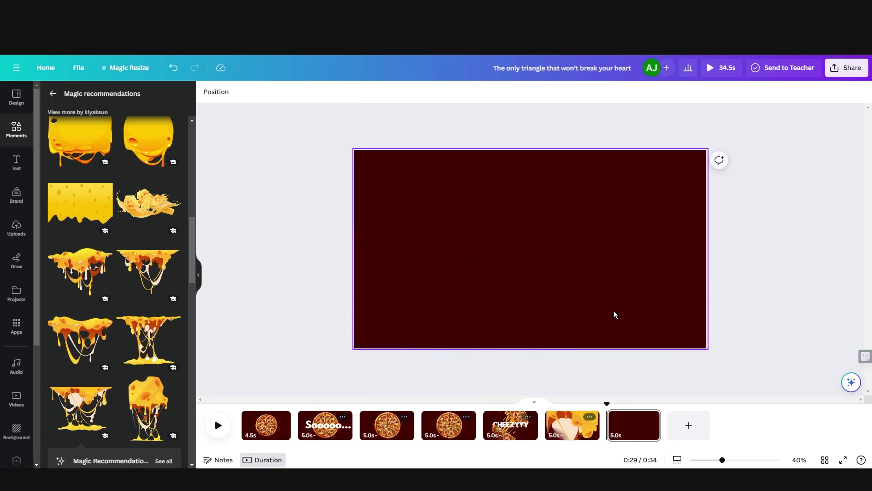
left_click(505, 346)
type("tI")
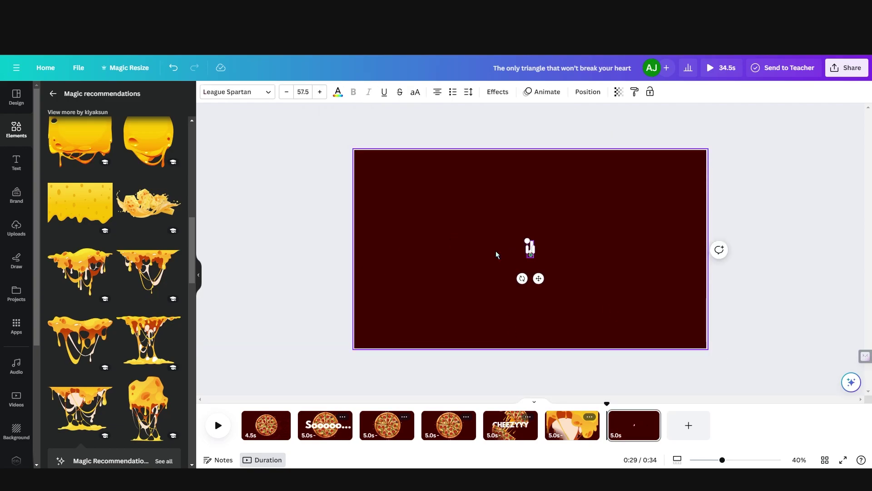
type("ust the right blend of")
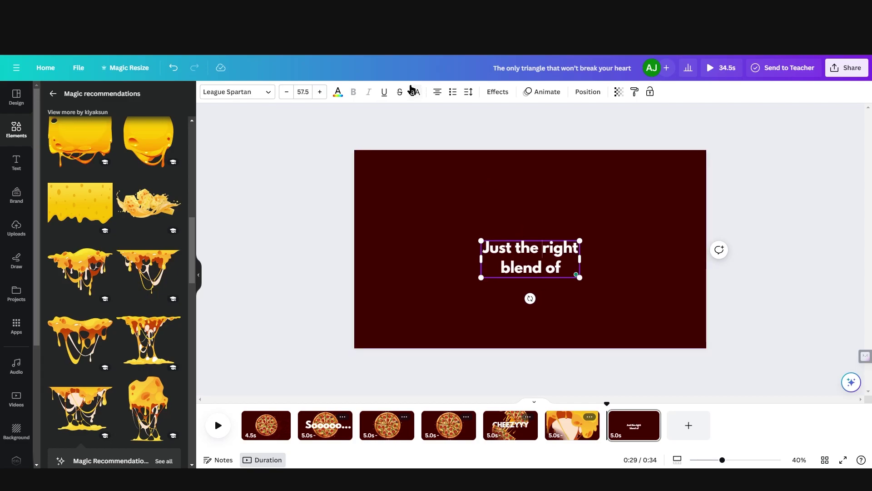
left_click(415, 91)
mouse_move(551, 264)
left_mouse_down()
mouse_move(473, 211)
mouse_move(468, 251)
left_mouse_up()
Duplicate the line twice and retype the copies as CRISPY SOFT and BASE
key("ctrl+d")
double_click(477, 240)
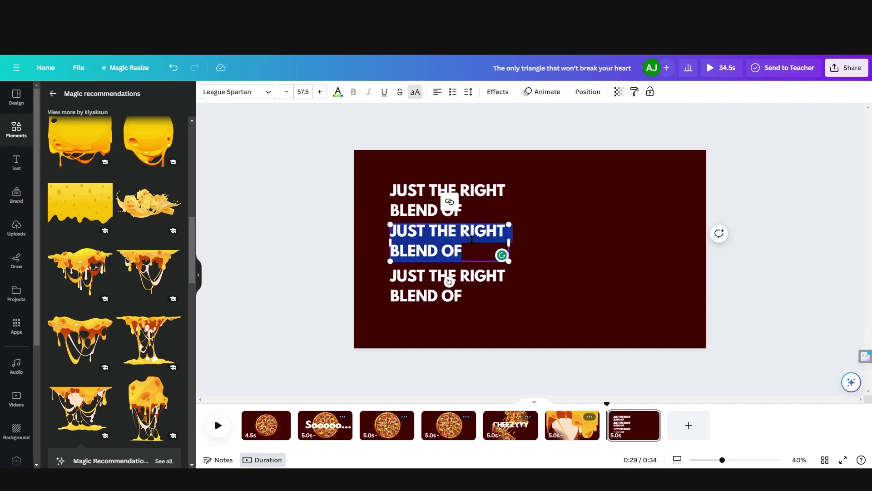
type("cr")
double_click(456, 298)
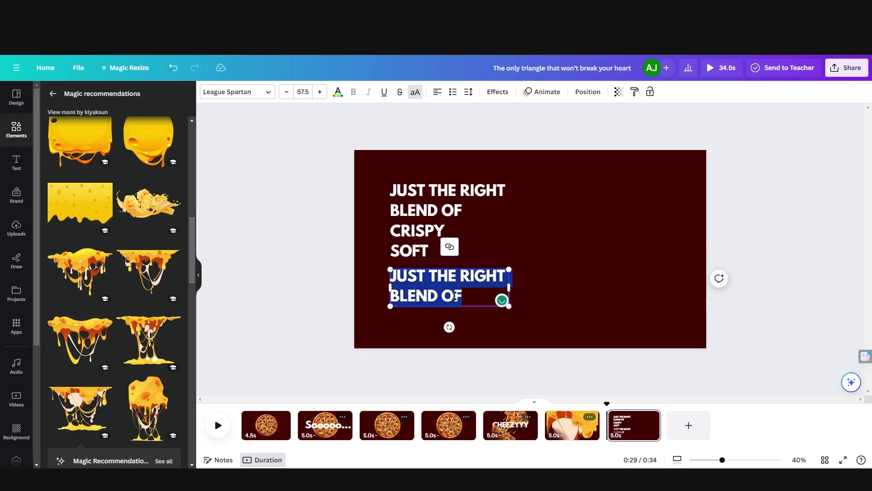
type("base")
left_click_drag(417, 307, 416, 326)
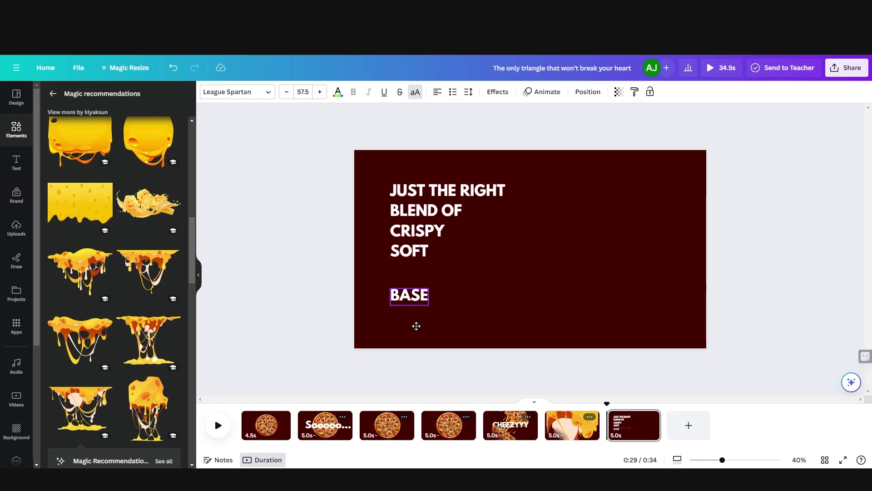
Enlarge CRISPY SOFT and check its letter and line spacing
left_click_drag(445, 262, 496, 296)
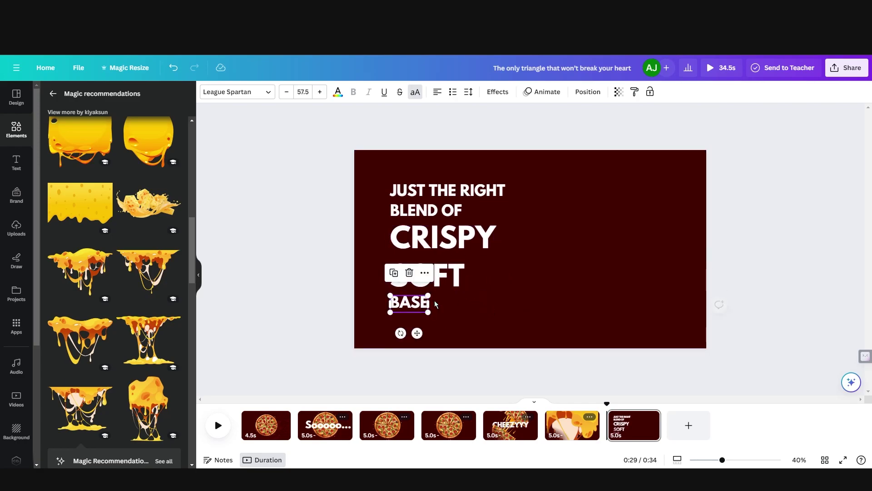
left_click(469, 92)
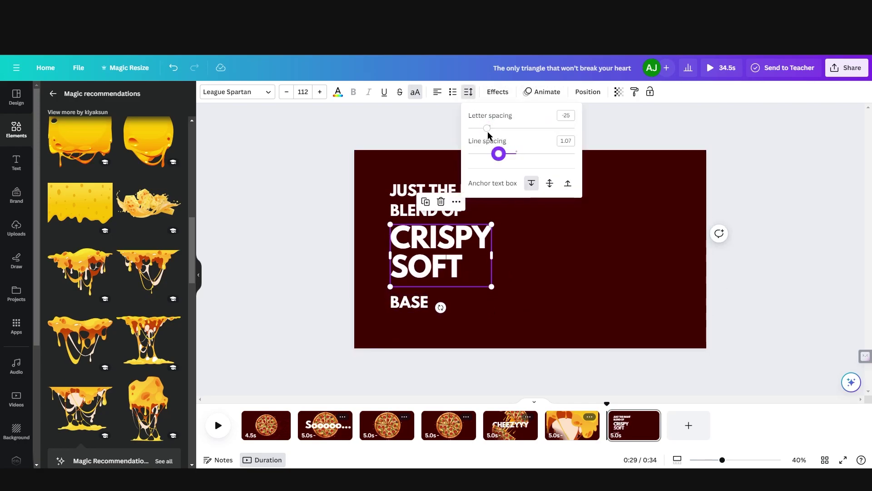
left_click(320, 206)
key("Tab")
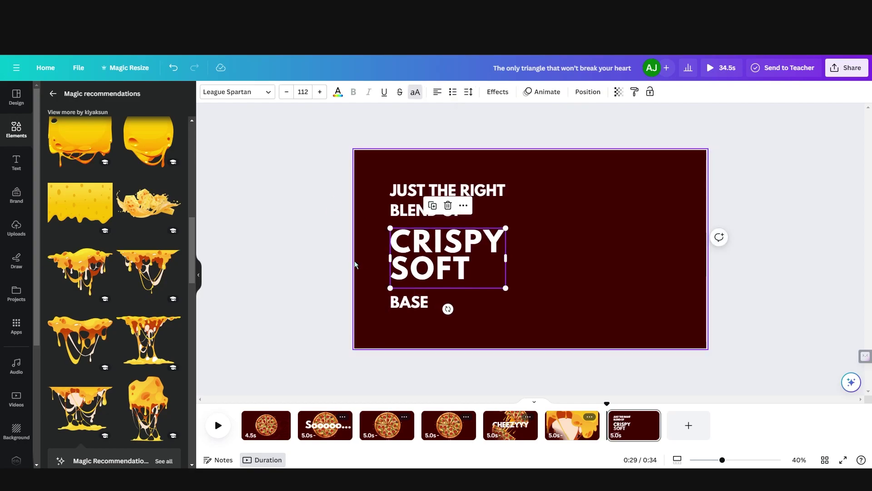
key("Tab")
Add a pizza slice graphic from a 'pizza' search, enlarged on the page's right
left_click(52, 93)
left_click(115, 97)
type("pizz")
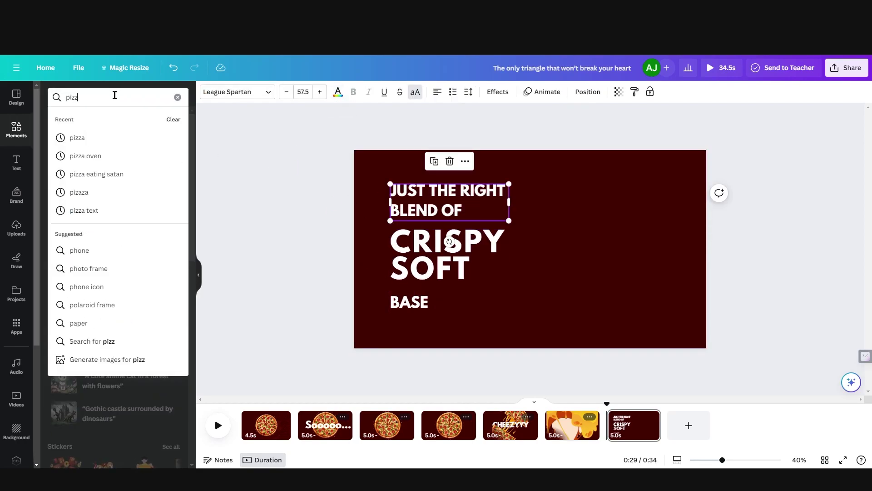
type("a")
key("Return")
left_click(95, 185)
left_click_drag(576, 210, 693, 166)
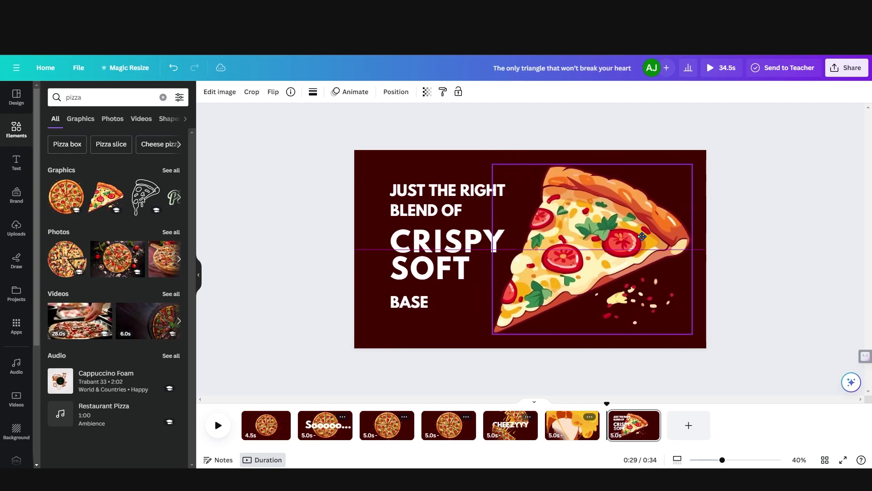
Colour 'JUST THE RIGHT BLEND OF' and BASE a light orange
left_click(436, 255)
left_click(410, 302, "shift")
left_click(338, 91)
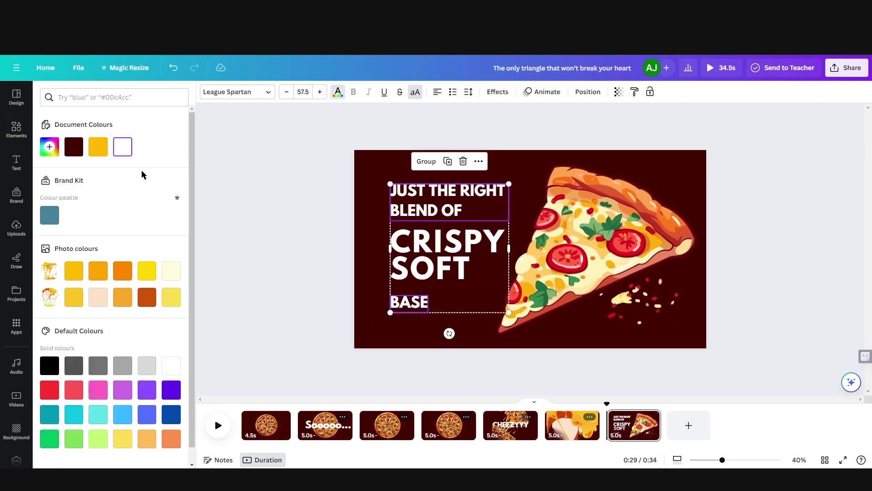
left_click(95, 144)
left_click(165, 272)
left_click(122, 271)
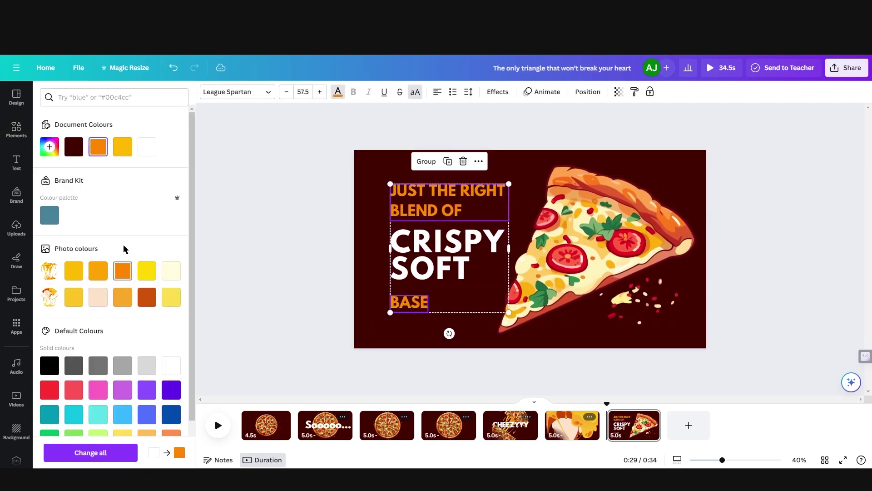
left_click(50, 146)
left_click_drag(163, 180, 142, 168)
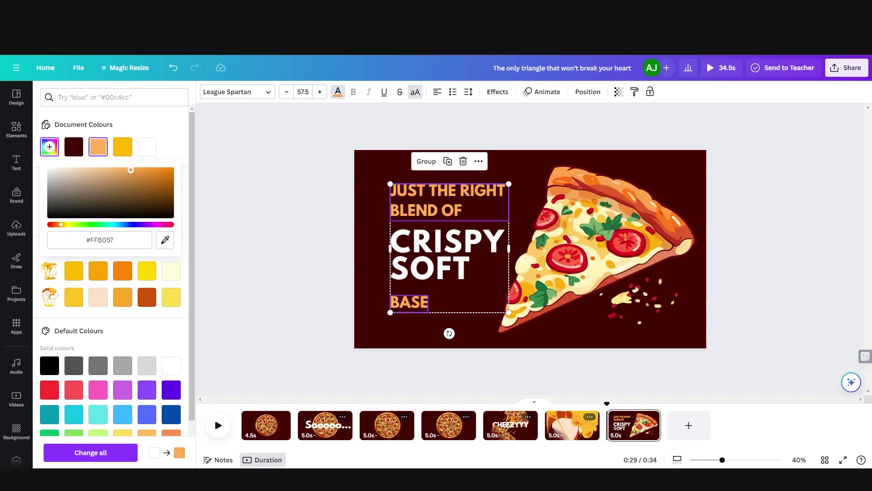
left_click(293, 289)
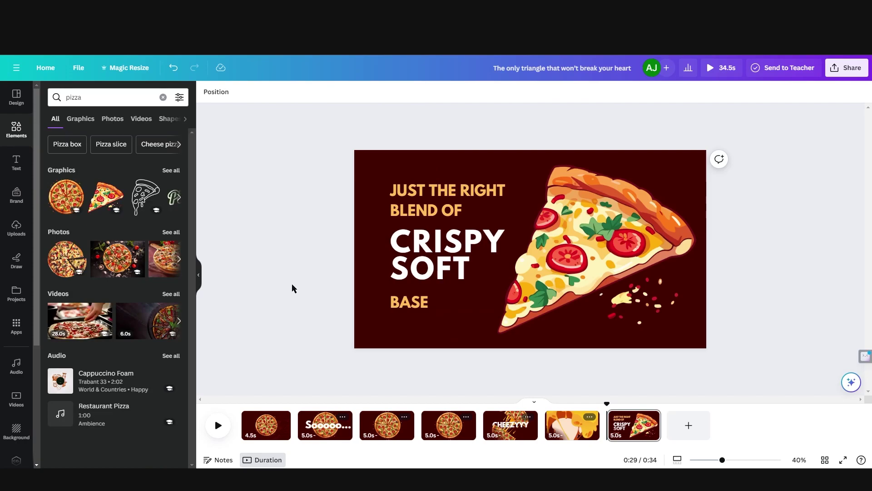
Apply a Shadow effect to the CRISPY SOFT text
left_click(436, 237)
left_click(497, 92)
left_click(436, 245)
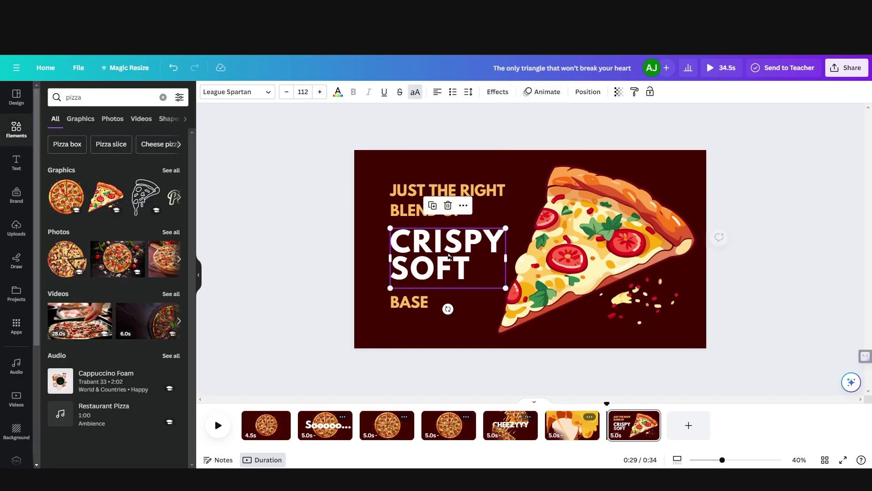
left_click(498, 91)
left_click(121, 170)
left_click(169, 297)
Duplicate the CRISPY SOFT page and place an OK-hand sticker on the copy
left_click(710, 335)
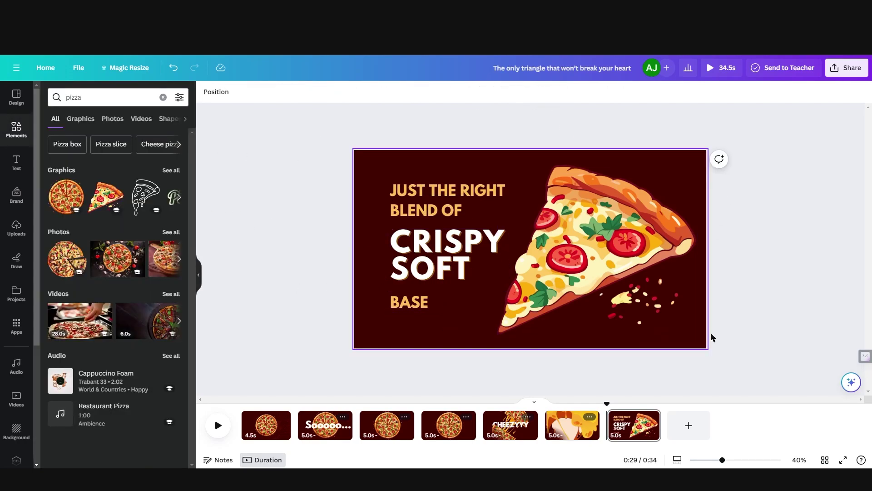
left_click(74, 119)
scroll(136, 236, "down", 5)
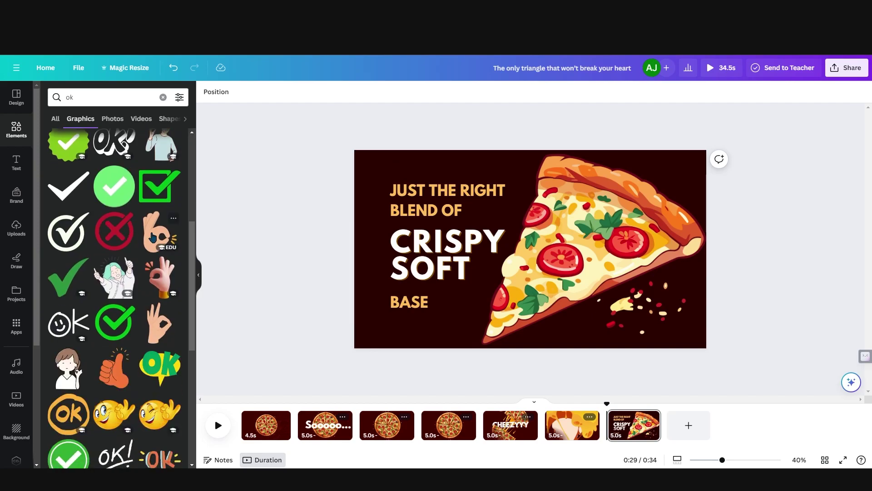
left_click(151, 238)
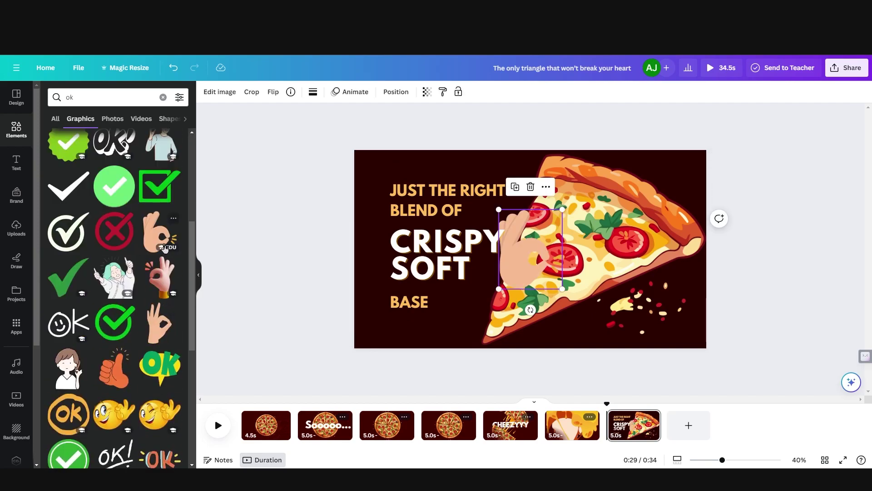
mouse_move(562, 287)
left_mouse_down()
mouse_move(646, 427)
mouse_move(471, 386)
left_mouse_up()
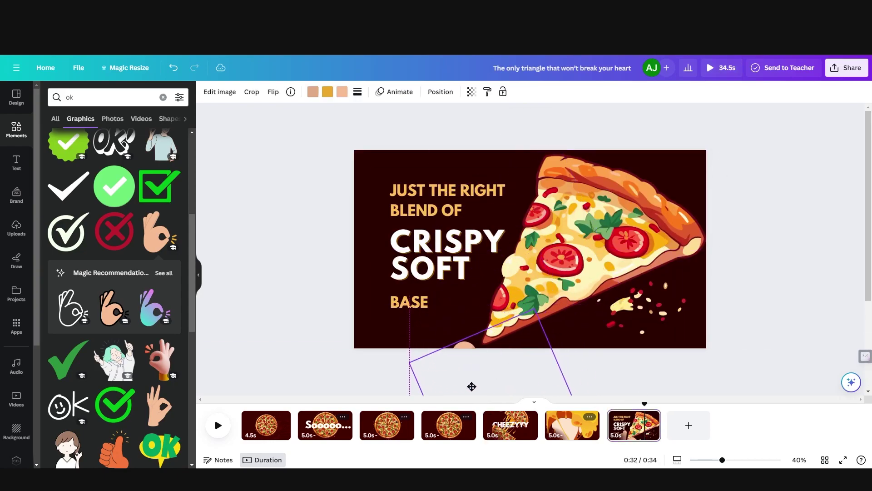
right_click(674, 356)
left_click(673, 273)
left_click_drag(475, 345, 494, 175)
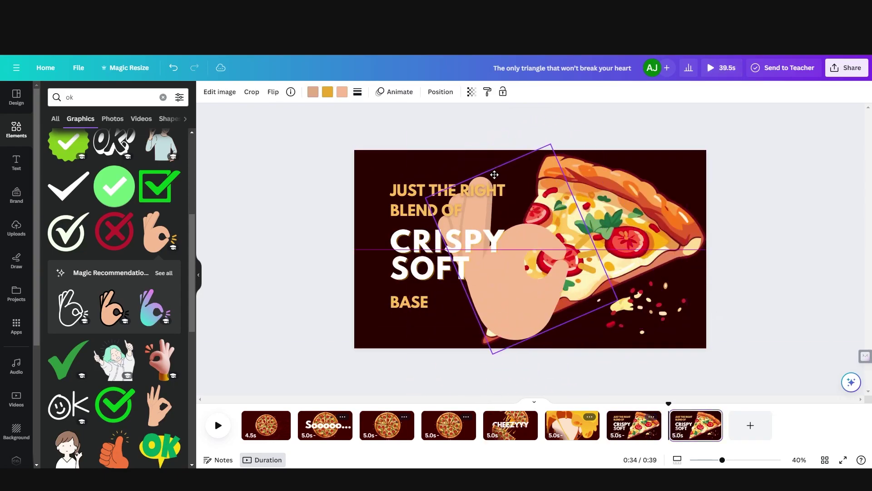
Add a new page with SO, TASTYYY and lowercase 'even angels' text boxes
left_click(725, 425)
key("t")
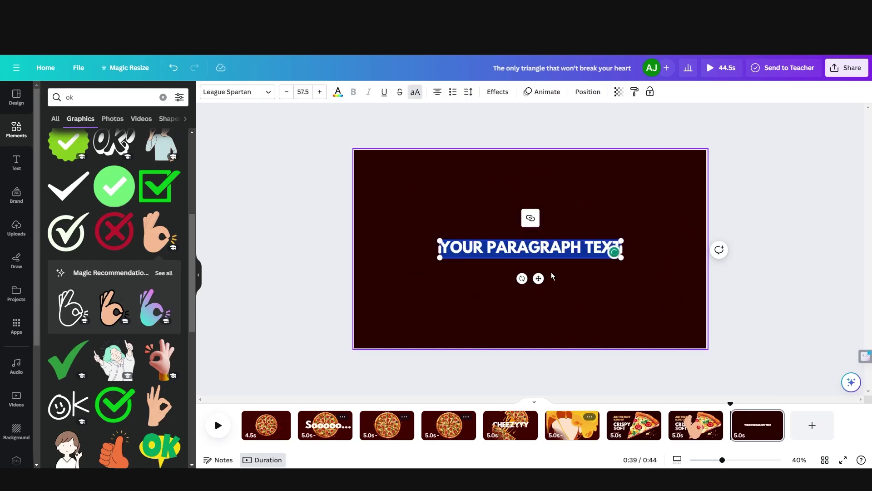
type("TASTYYY")
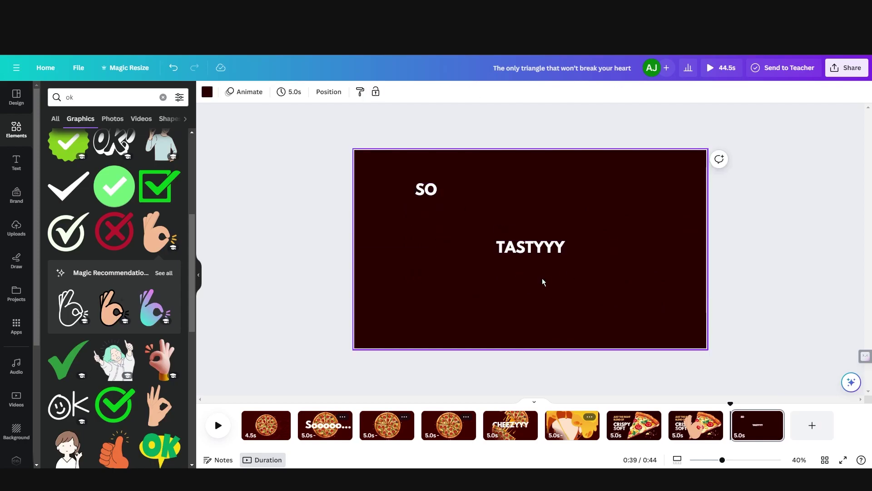
left_click_drag(539, 279, 527, 306)
key("ctrl+shift+k")
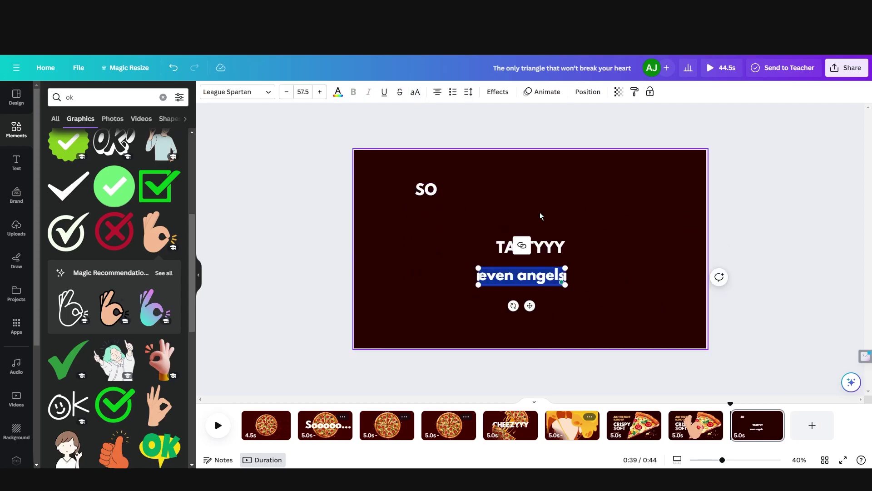
key("t")
Enlarge TASTYYY, enlarge and tilt FALL, and add a fire graphic from a 'hell' search
left_click_drag(489, 220, 682, 259)
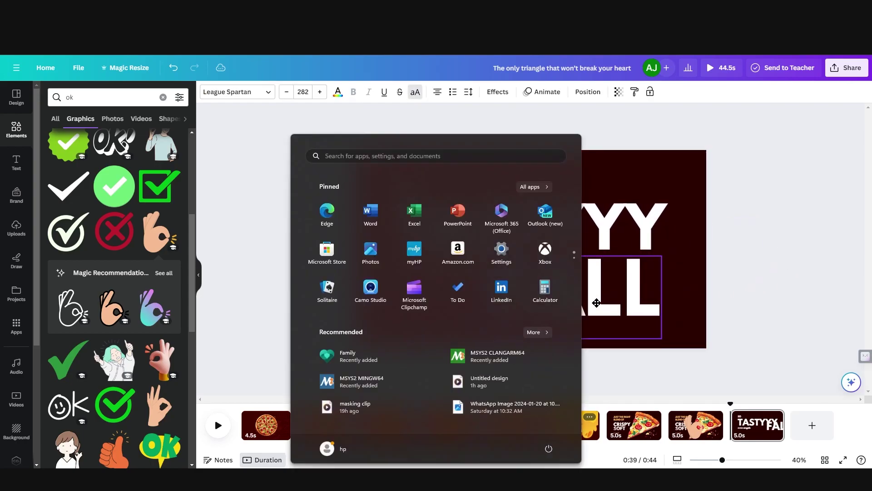
left_click_drag(626, 282, 666, 255)
left_click_drag(582, 339, 608, 353)
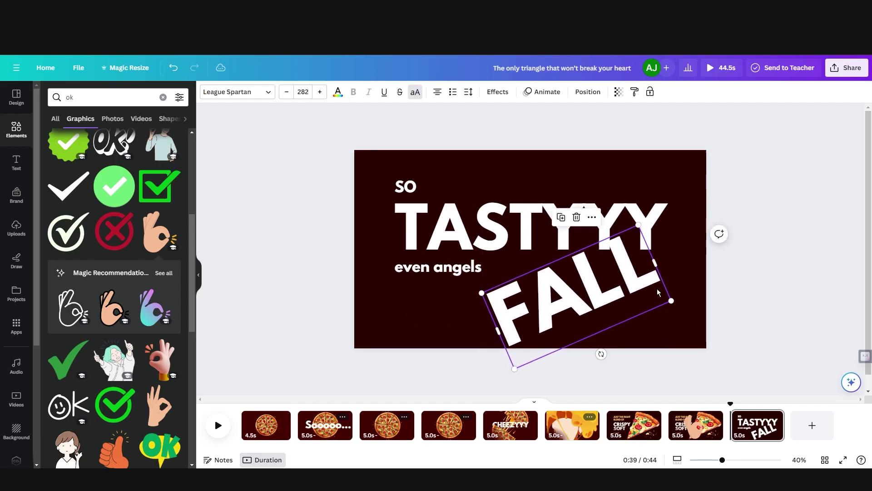
left_click_drag(675, 299, 635, 295)
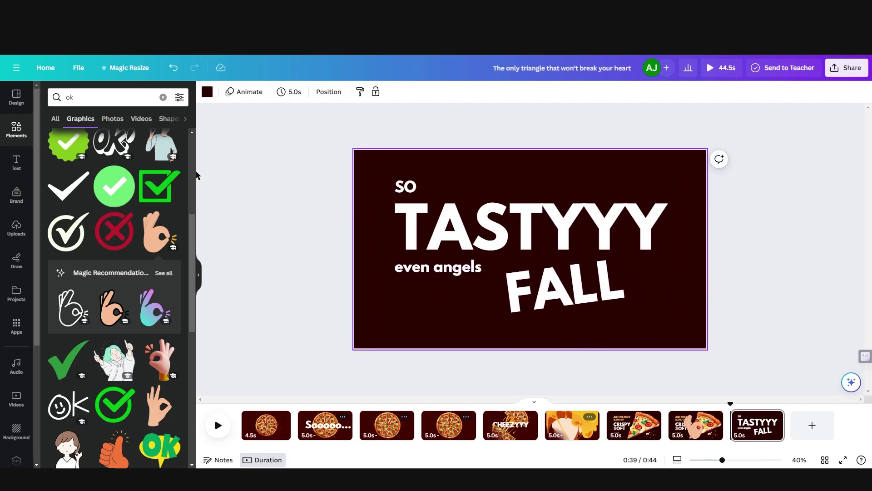
type("hell")
left_click(159, 368)
Stretch the flames into the bottom-right corner and search Elements for clouds
mouse_move(557, 302)
left_mouse_down()
mouse_move(576, 291)
mouse_move(593, 309)
left_mouse_up()
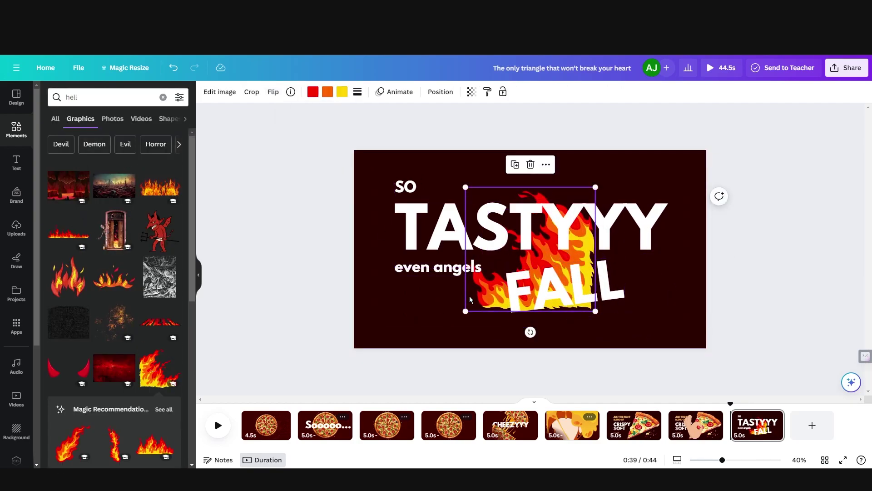
left_click_drag(536, 255, 665, 314)
double_click(89, 97)
type("cloud")
key("Return")
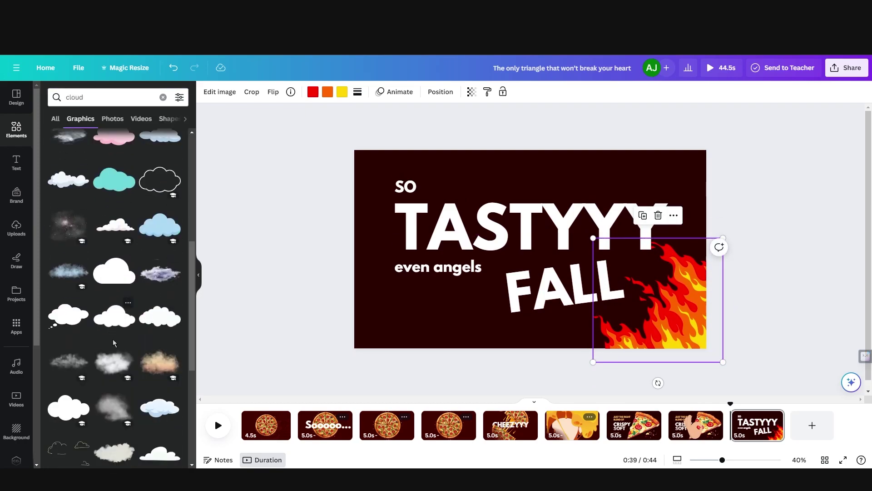
left_click(97, 98)
type("s")
key("Return")
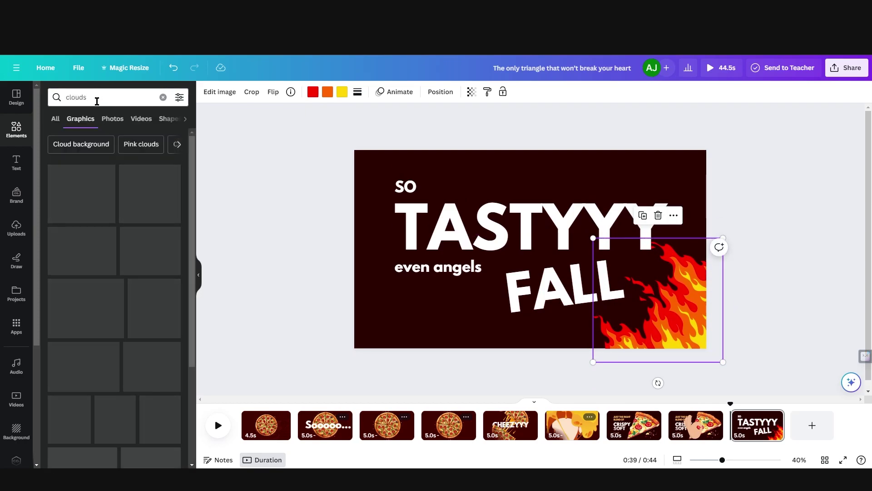
Drag a blue cloud graphic onto the slide's top-left
left_click(68, 182)
key("Delete")
scroll(136, 354, "down", 3)
scroll(136, 354, "down", 3)
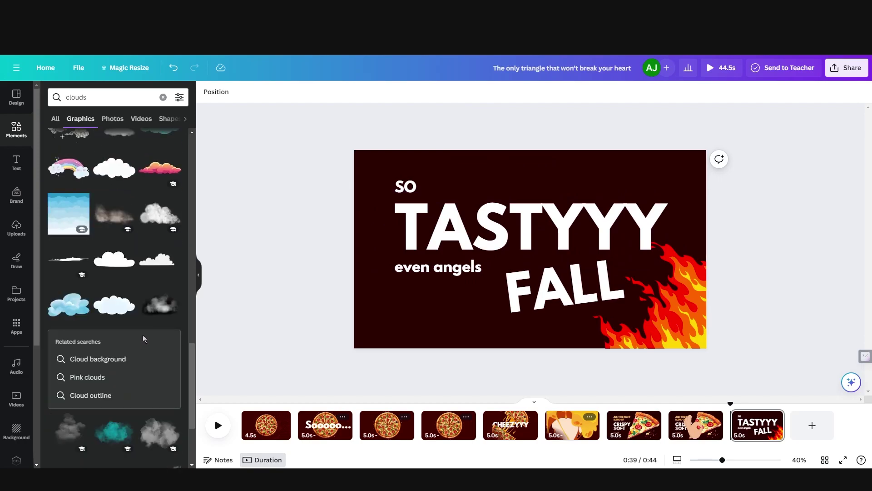
scroll(137, 355, "down", 3)
mouse_move(114, 440)
left_mouse_down()
mouse_move(442, 156)
mouse_move(347, 172)
left_mouse_up()
Add gold sparkles from a 'gold shining star' search at the top-left
left_click(112, 98)
double_click(91, 97)
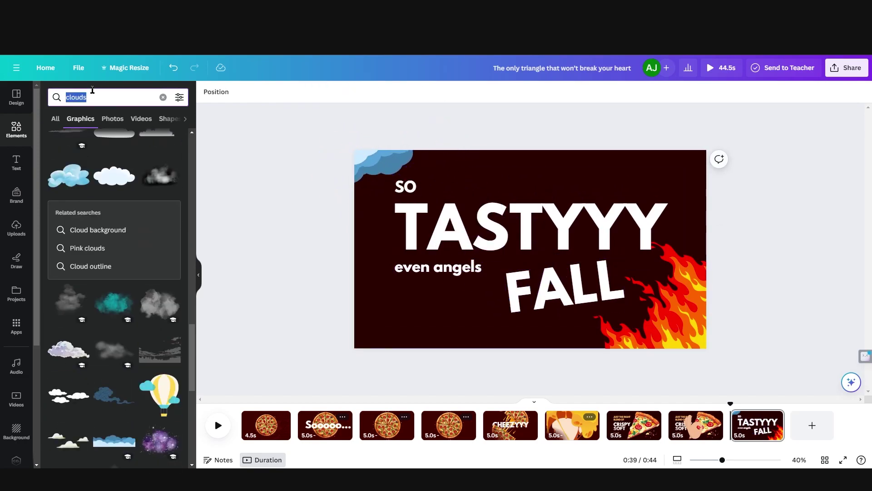
type("gold shining star")
key("Return")
left_click(68, 186)
left_click_drag(530, 249, 330, 208)
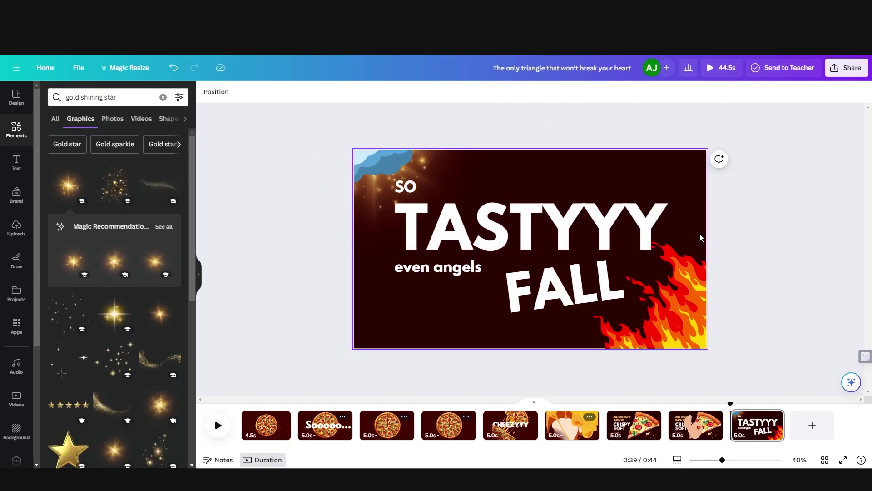
Give FALL the Lift effect and a Stomp entrance animation
left_click(522, 297)
left_click(498, 91)
left_click(566, 286)
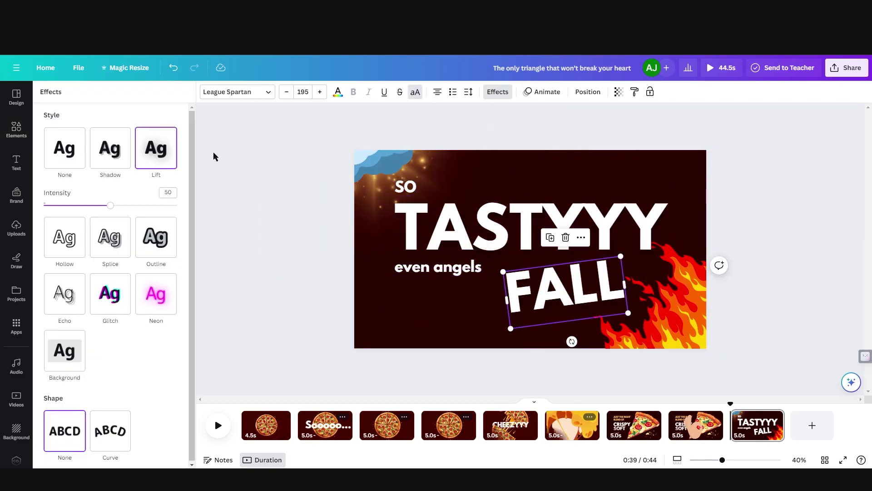
left_click(542, 92)
scroll(98, 341, "down", 10)
left_click(65, 288)
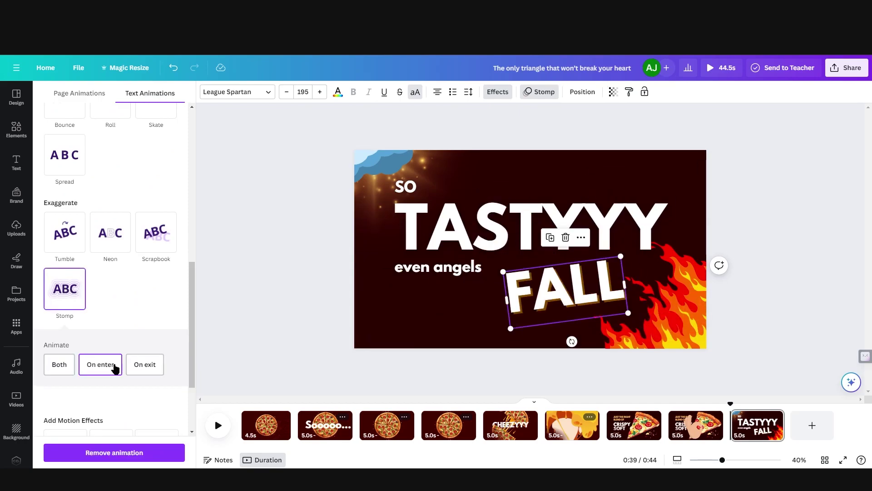
Check the gold sparkle's transparency setting
left_click(16, 129)
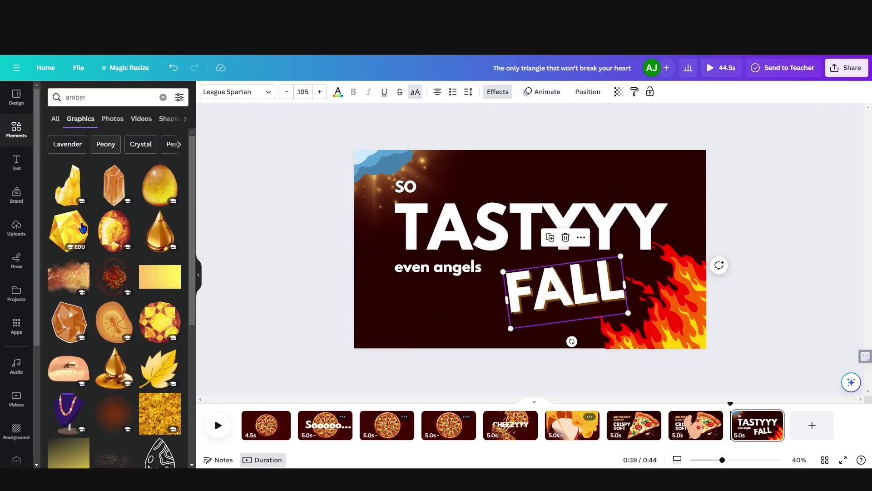
left_click(427, 374)
left_click(404, 92)
Add an orange gradient graphic stretched across the slide's bottom
left_click(105, 97)
type("gradient")
key("Return")
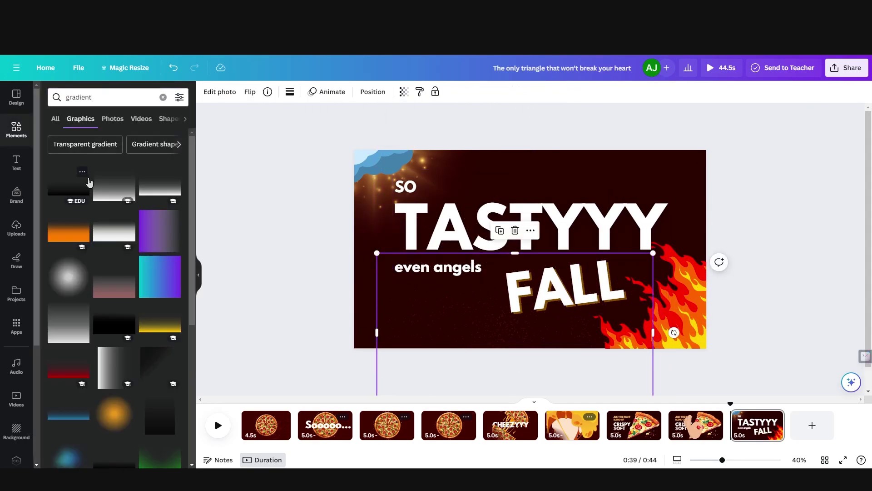
left_click(159, 228)
left_click(313, 91)
left_click(98, 195)
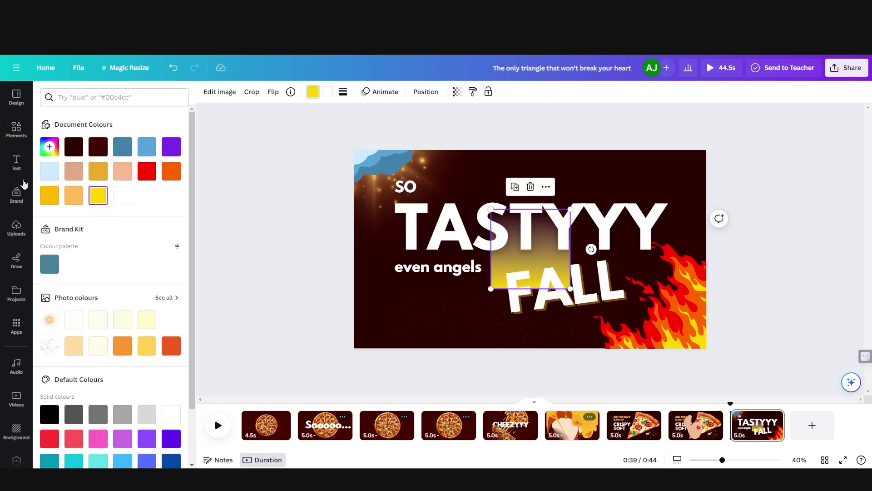
left_click(171, 171)
left_click_drag(570, 249, 751, 249)
left_click_drag(636, 227, 684, 364)
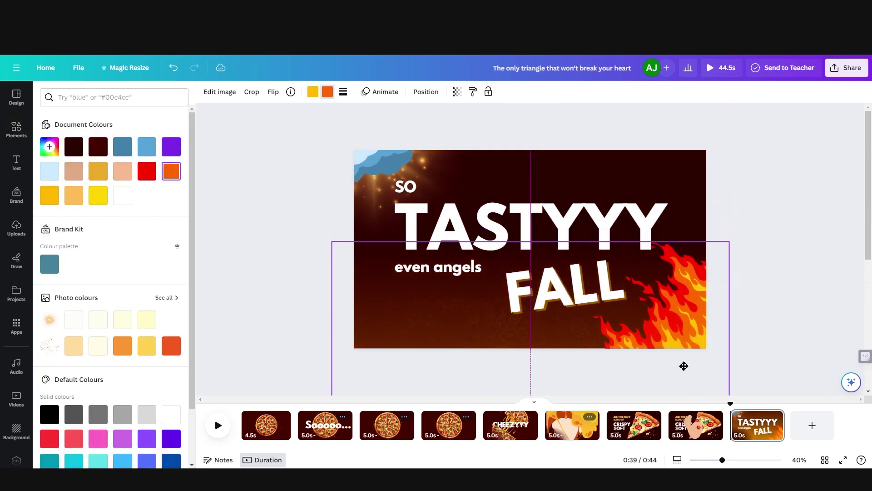
left_click(767, 317)
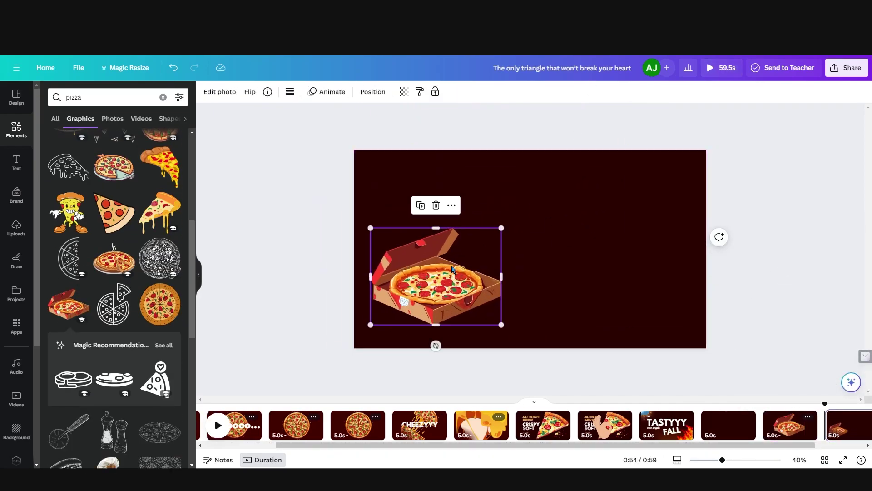
Paste the 'ORDER THE SIN DIRECTLY FROM:' heading at the top with SIN in yellow
type("¡ORDER!")
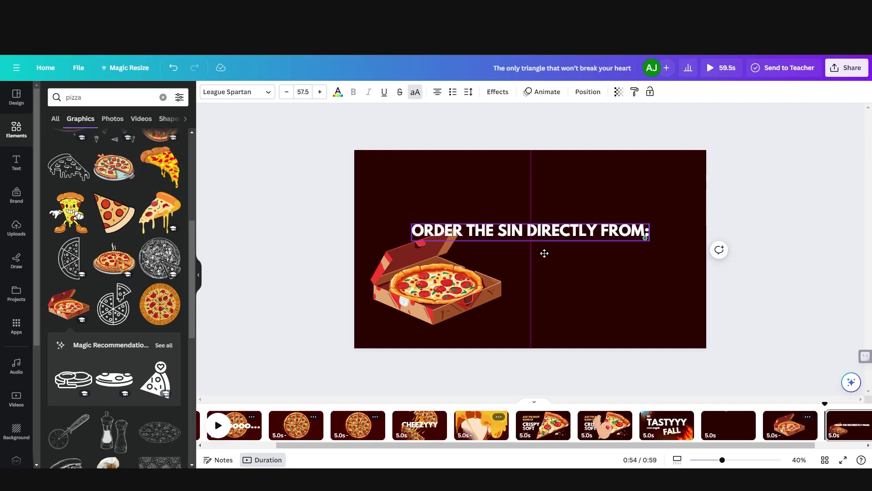
left_click_drag(543, 253, 543, 212)
double_click(503, 189)
left_click(338, 91)
left_click(169, 171)
left_click_drag(643, 180, 671, 169)
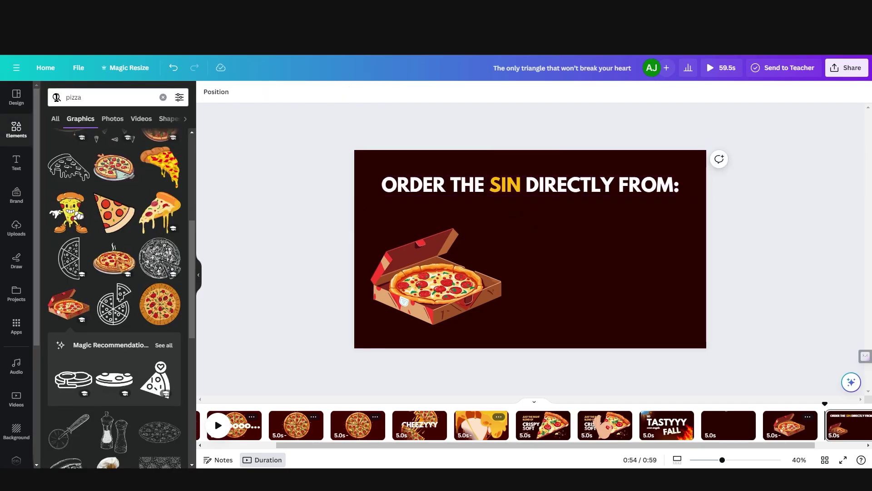
Try a red devil graphic from a 'devil' search, then delete it
triple_click(109, 97)
type("devil")
key("Return")
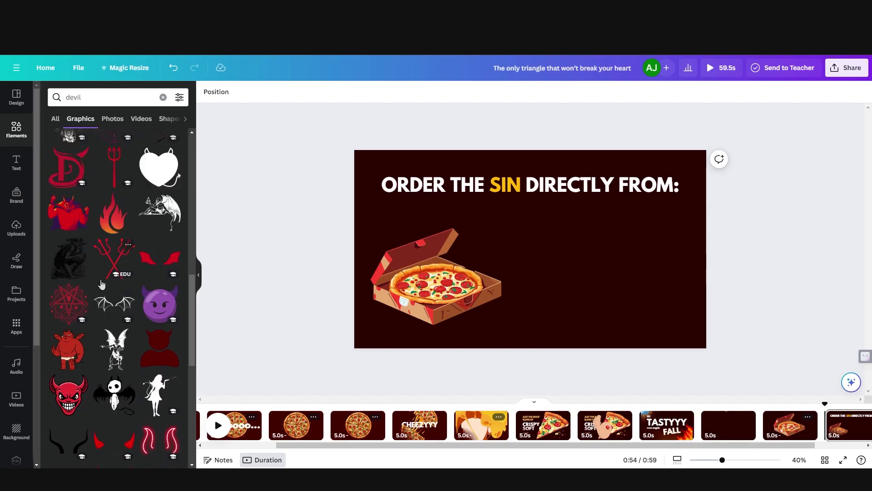
left_click(68, 214)
left_click_drag(560, 270, 692, 257)
key("Delete")
scroll(104, 271, "down", 5)
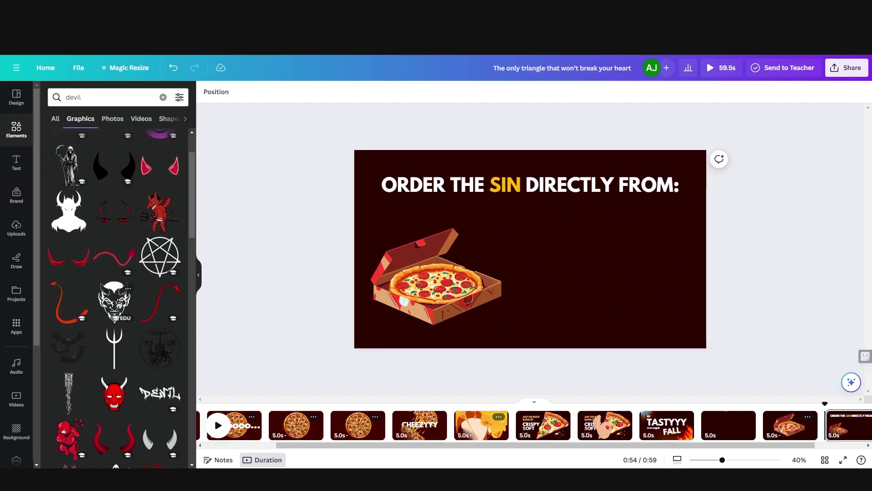
scroll(105, 270, "down", 5)
Place a tilted devil head from a 'satan' search at the slide's right
triple_click(109, 97)
type("satan")
key("Return")
mouse_move(114, 231)
left_mouse_down()
mouse_move(644, 290)
mouse_move(667, 279)
left_mouse_up()
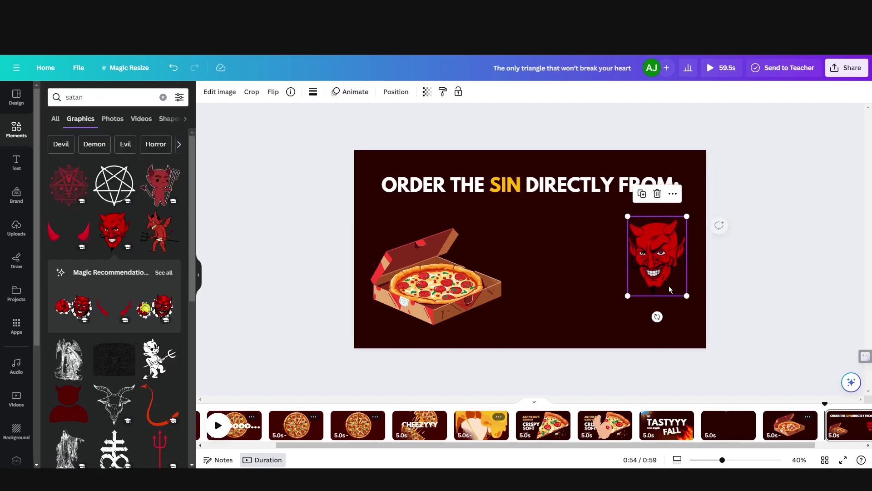
left_click_drag(656, 315, 674, 293)
Set a chef's hat on the devil's head and type 'MORNING-STAR'S PIZZERIA'
triple_click(93, 97)
type("chef's hat")
key("Return")
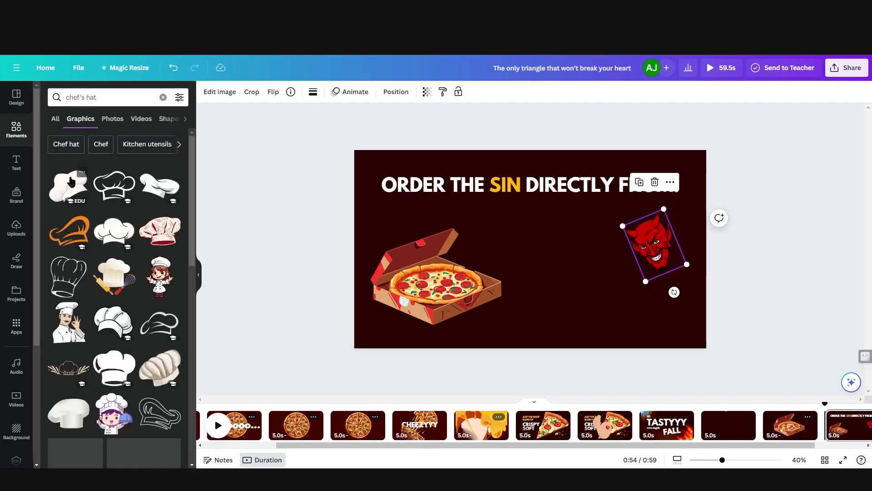
left_click(115, 229)
left_click_drag(530, 307, 557, 298)
left_click_drag(545, 245, 642, 216)
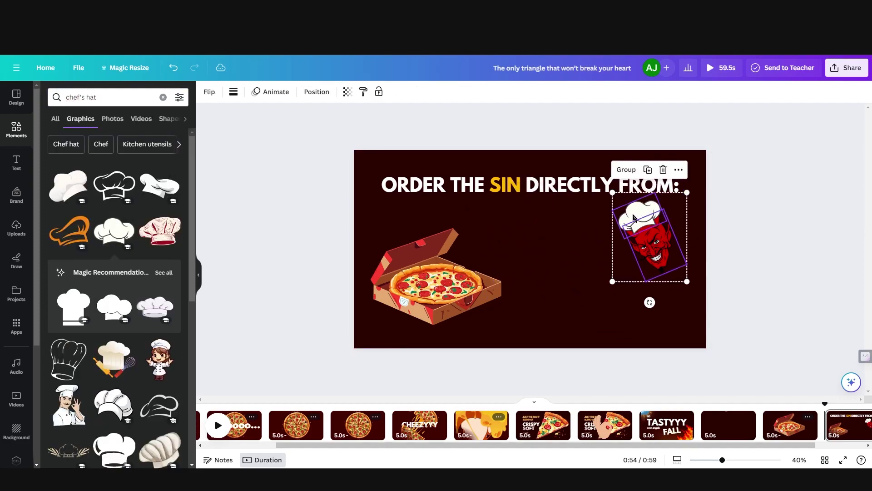
type("tMORNING-STAR'S")
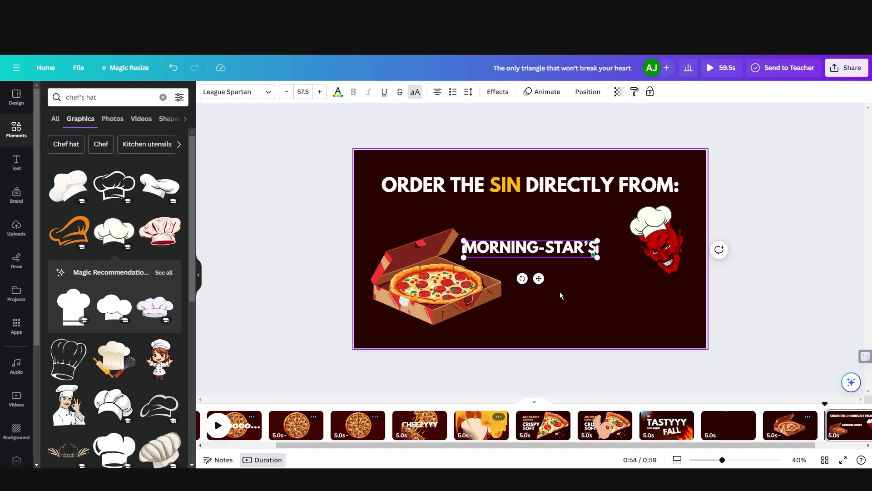
type(" PIZZERIA")
Shift the pizza box left, fade it, and colour MORNING-STAR'S light orange
left_click_drag(437, 282, 412, 280)
left_click(404, 92)
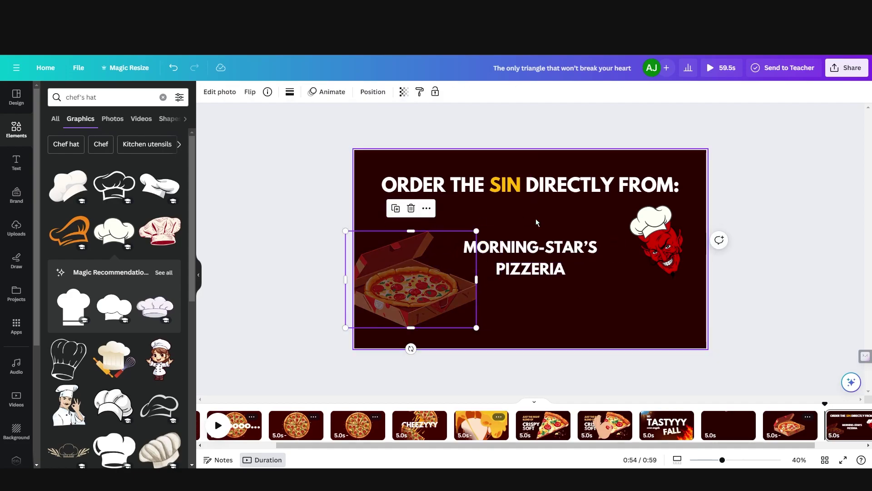
left_click(545, 255)
left_click(586, 241)
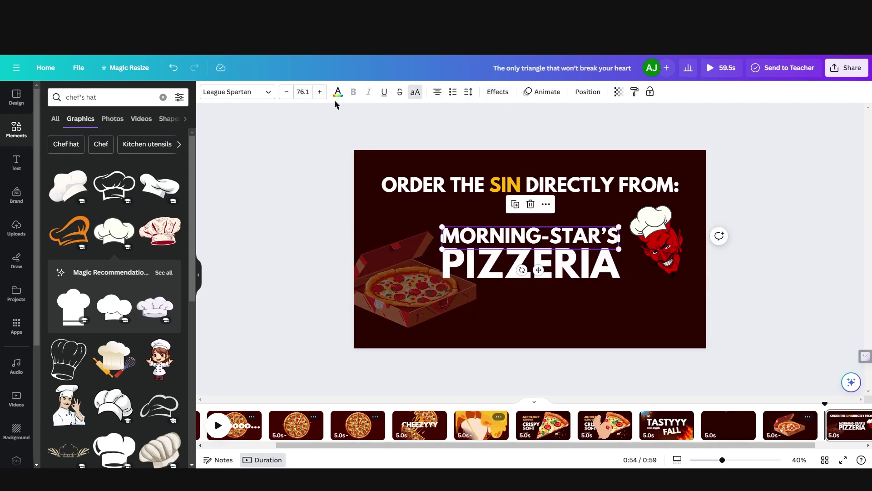
left_click(338, 92)
left_click(73, 196)
Turn SIN orange and PIZZERIA green with a light-orange drop shadow
double_click(505, 184)
left_click(170, 171)
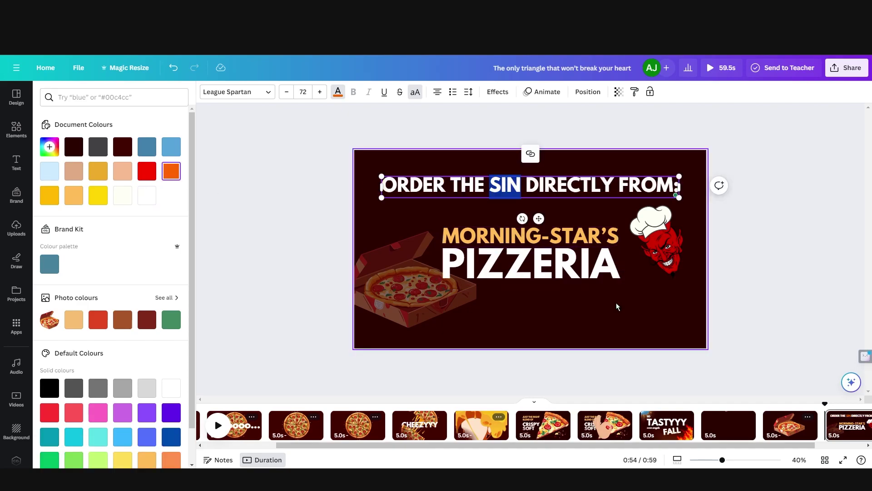
left_click(529, 264)
left_click(172, 319)
left_click(497, 92)
left_click(110, 148)
left_click(529, 235)
left_click(110, 147)
left_click(170, 296)
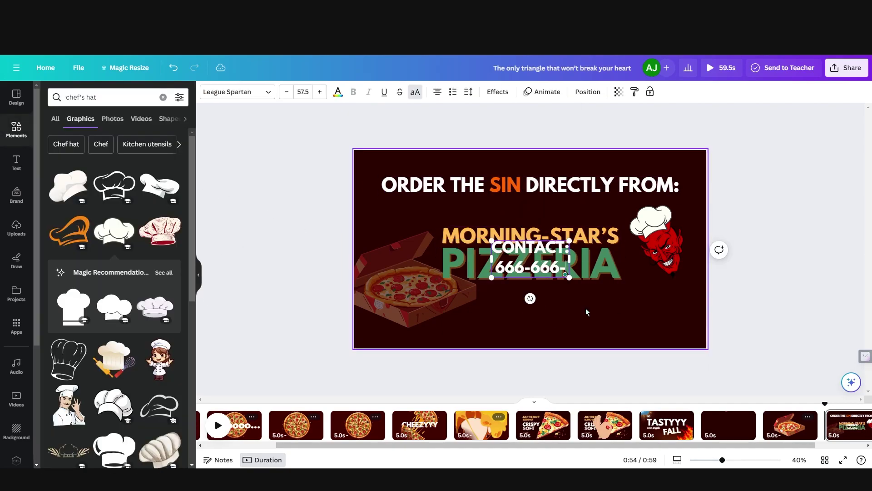
mouse_move(577, 308)
left_mouse_down()
mouse_move(565, 318)
mouse_move(555, 309)
left_mouse_up()
left_click(502, 315)
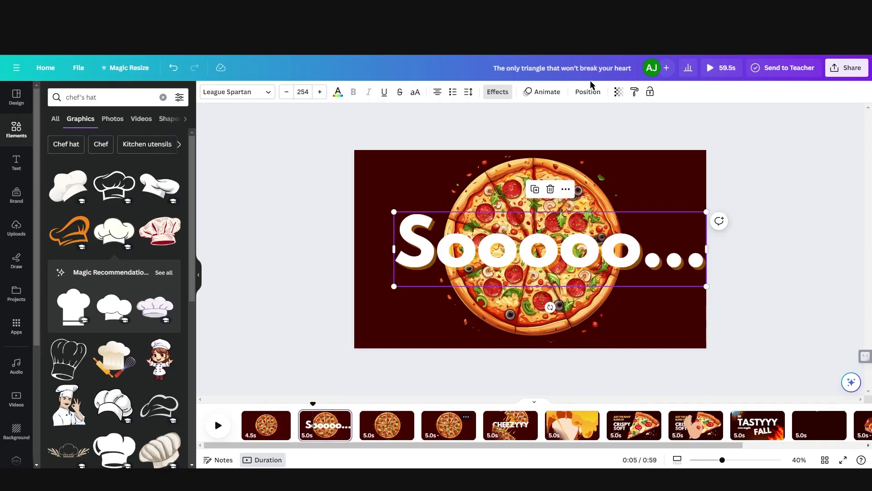
Animate the Sooooo... text with Spread and make the crispy-base text animate word by word
left_click(543, 91)
left_click(65, 421)
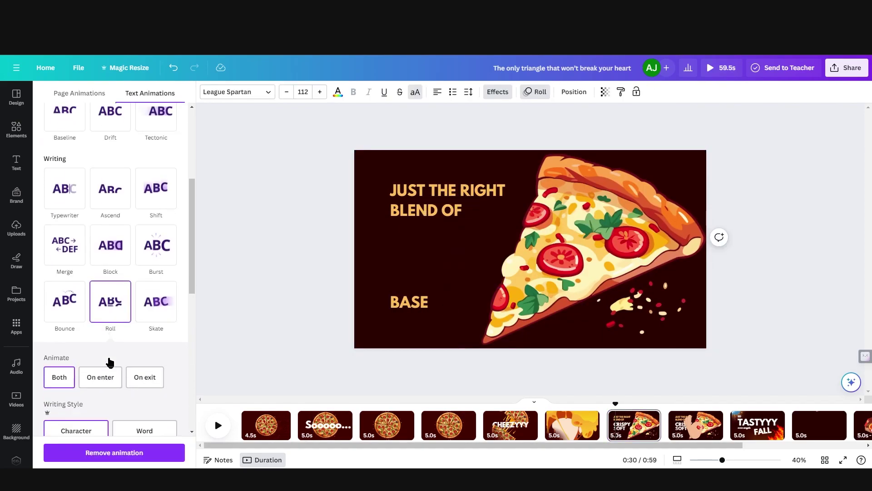
scroll(110, 362, "down", 1)
left_click(159, 398)
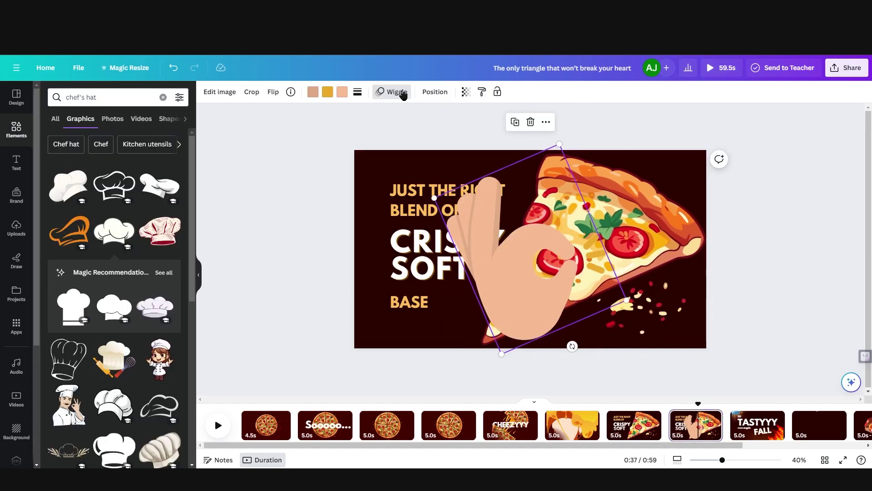
On the TASTYYY FALL page, give FALL a Stomp animation on both entry and exit
left_click(403, 94)
scroll(109, 272, "down", 2)
left_click(757, 425)
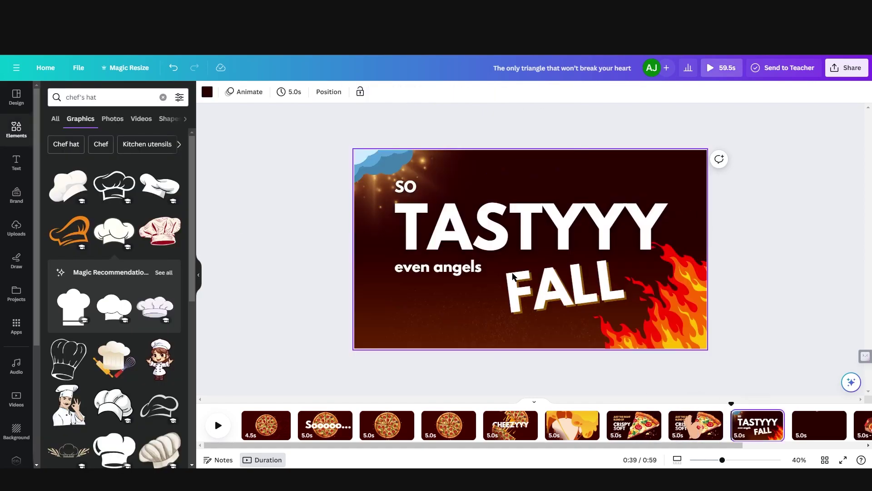
left_click(513, 276)
left_click(539, 92)
scroll(125, 335, "down", 3)
left_click(67, 297)
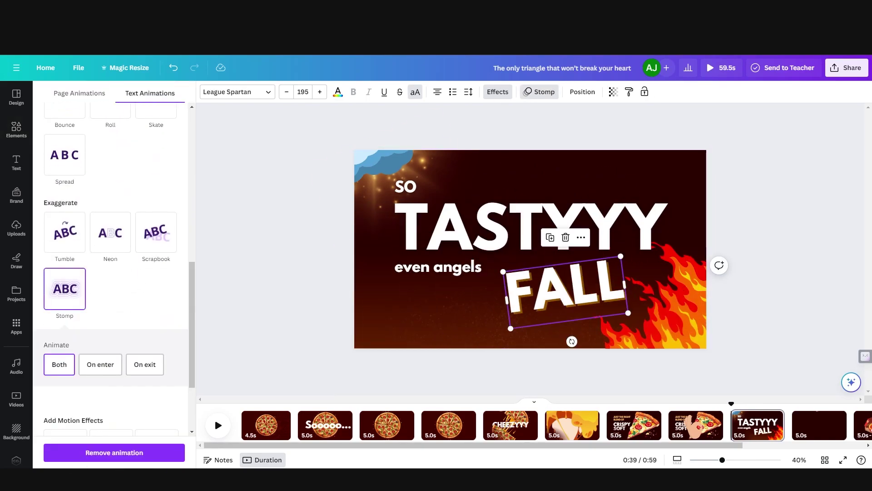
Go to the ORDER THE SIN contact page and select the devil chef
scroll(545, 425, "right", 3)
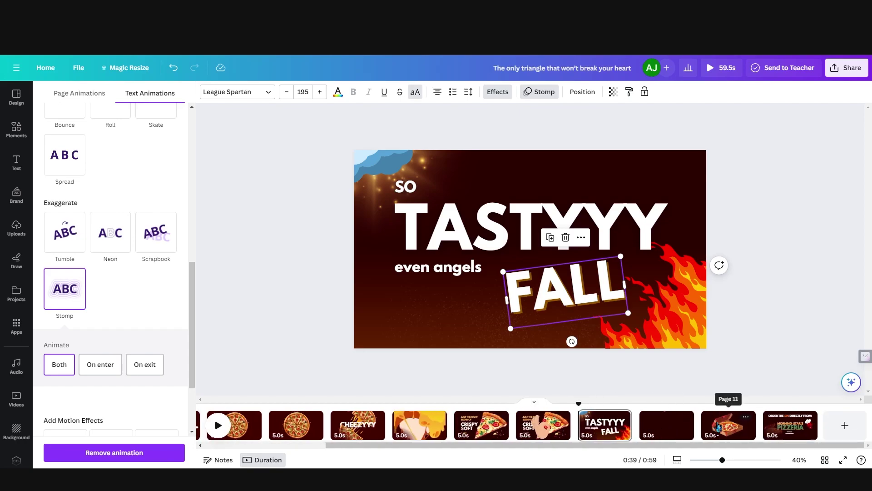
left_click(790, 425)
left_click(663, 247)
Give the devil chef a Breathe animation and bring up the transitions after the Sooooo... page
left_click(146, 255)
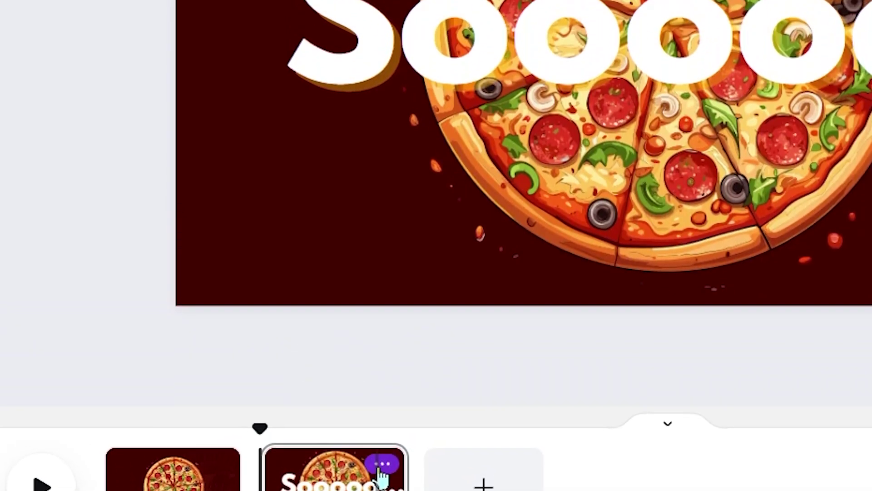
left_click(383, 363)
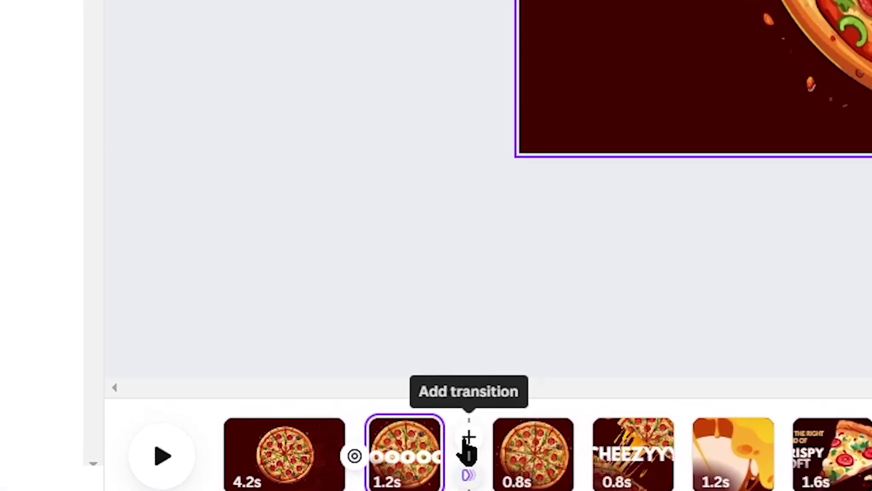
left_click(426, 430)
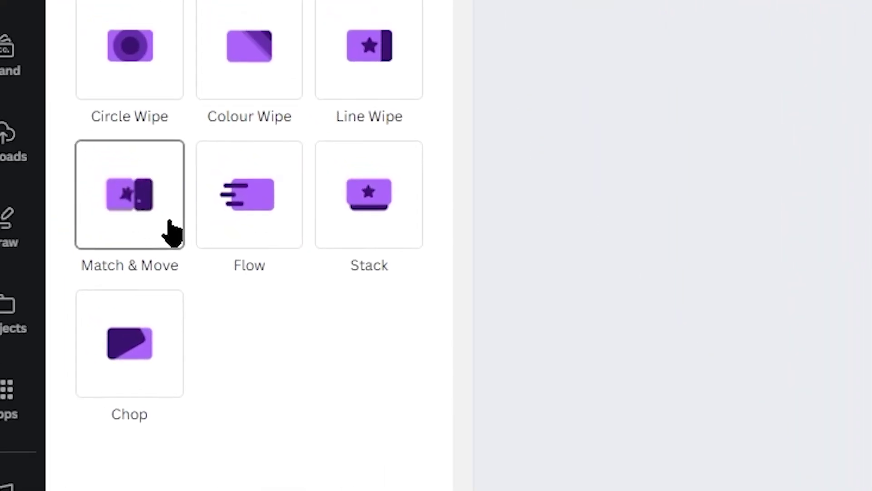